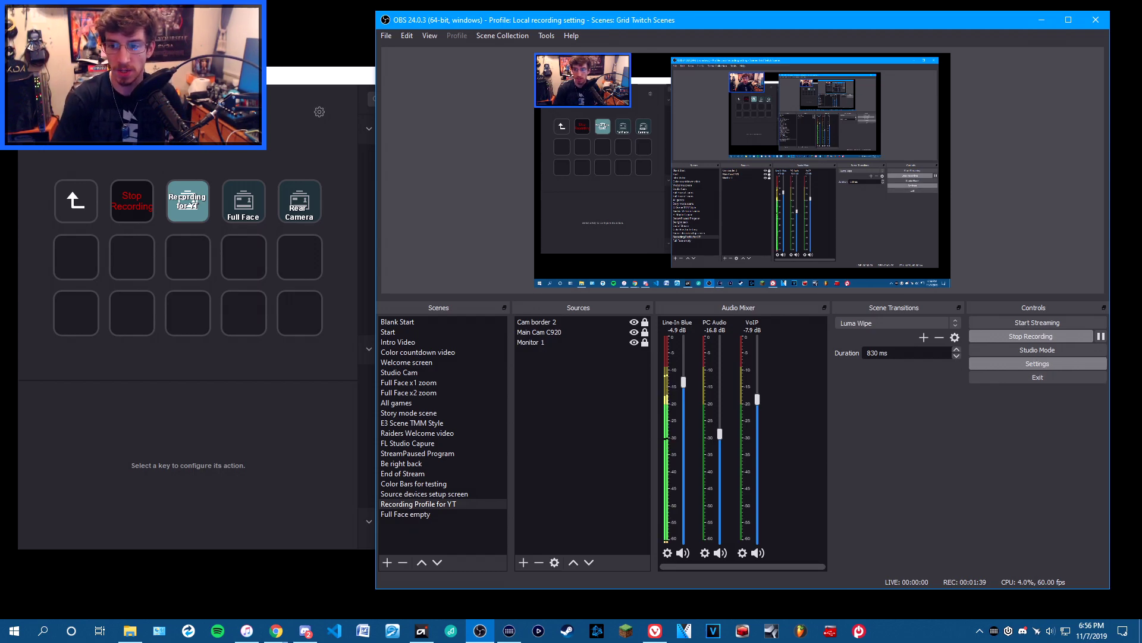
Step: Review the recording output settings, including the bitrate, and compare them with the streaming output settings
{"action": "left_click", "coordinate": [1037, 363]}
{"action": "left_click", "coordinate": [494, 161]}
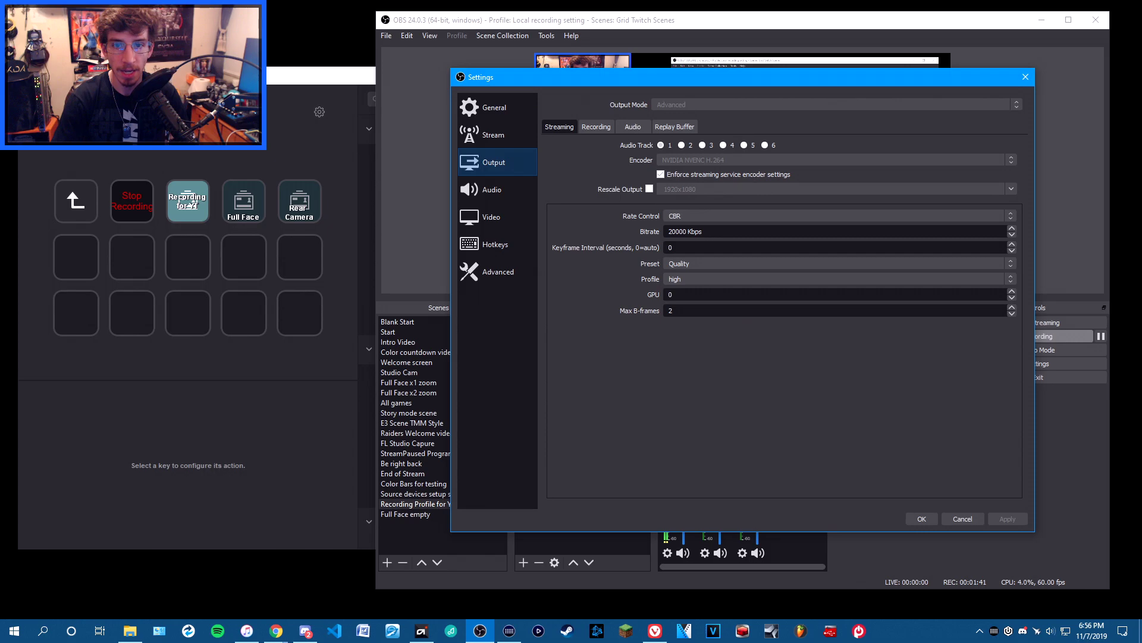
{"action": "left_click", "coordinate": [596, 126]}
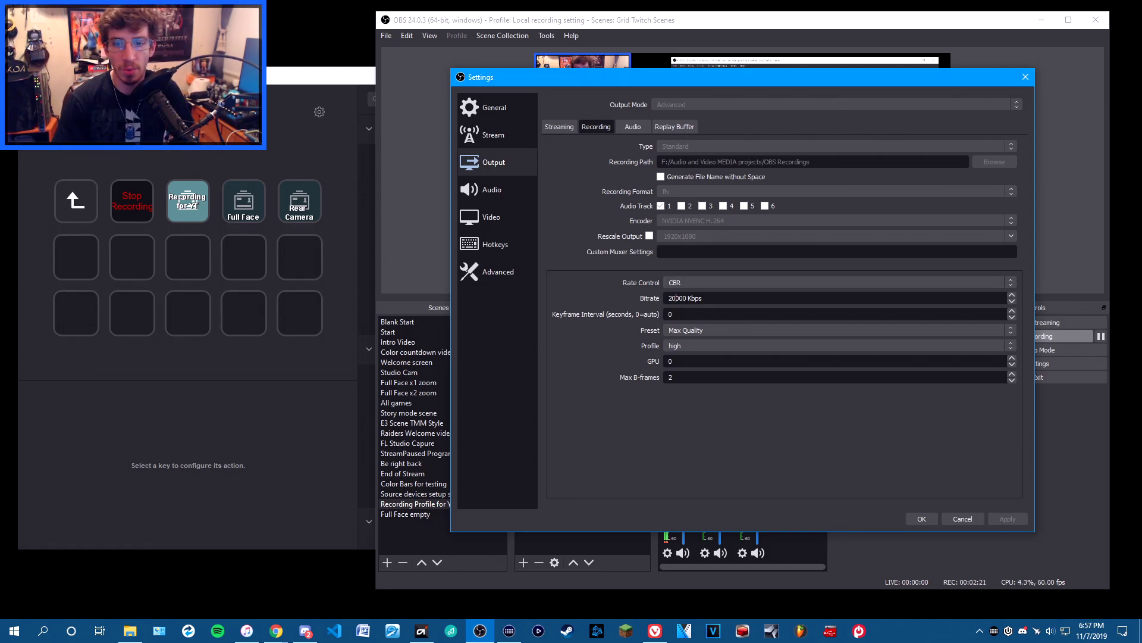
{"action": "left_click_drag", "start_coordinate": [668, 297], "coordinate": [684, 298]}
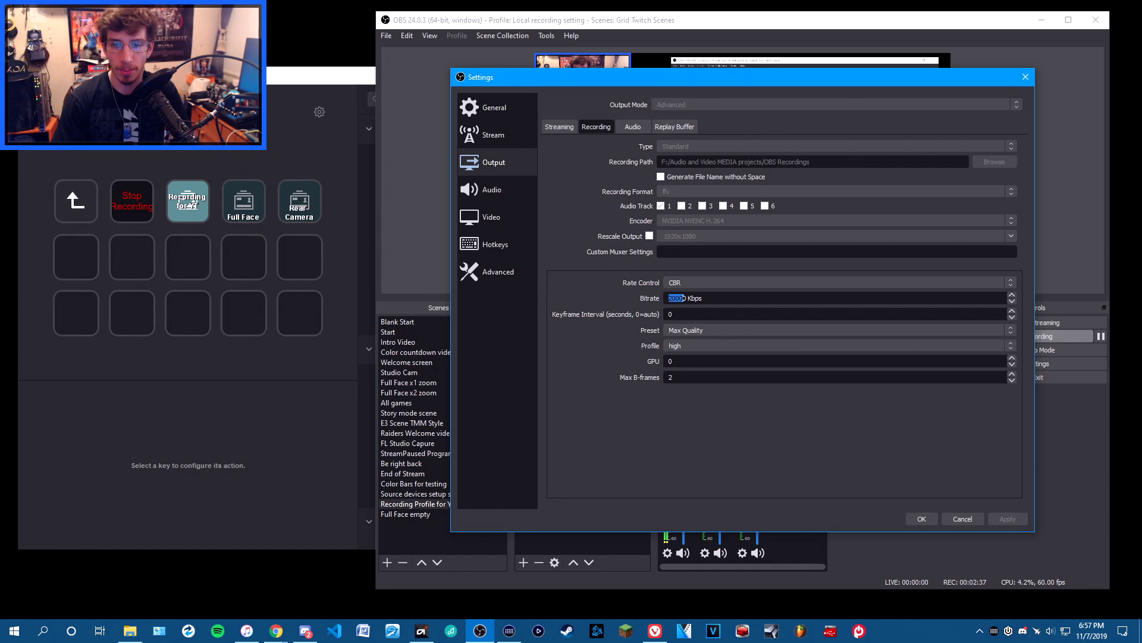
{"action": "left_click", "coordinate": [559, 127]}
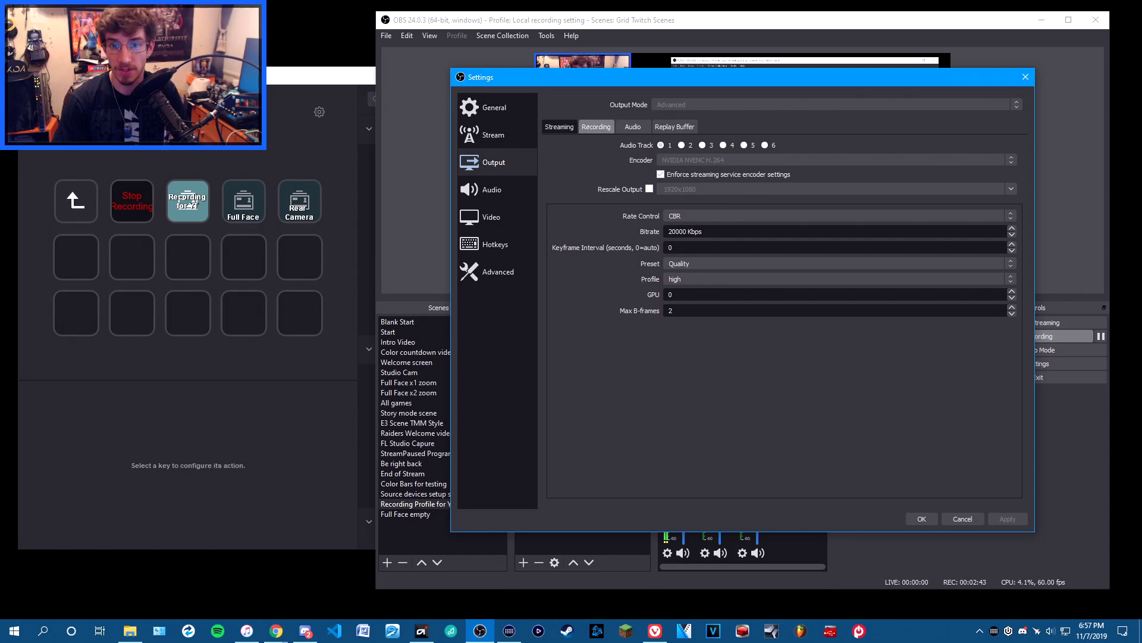
{"action": "left_click", "coordinate": [596, 127]}
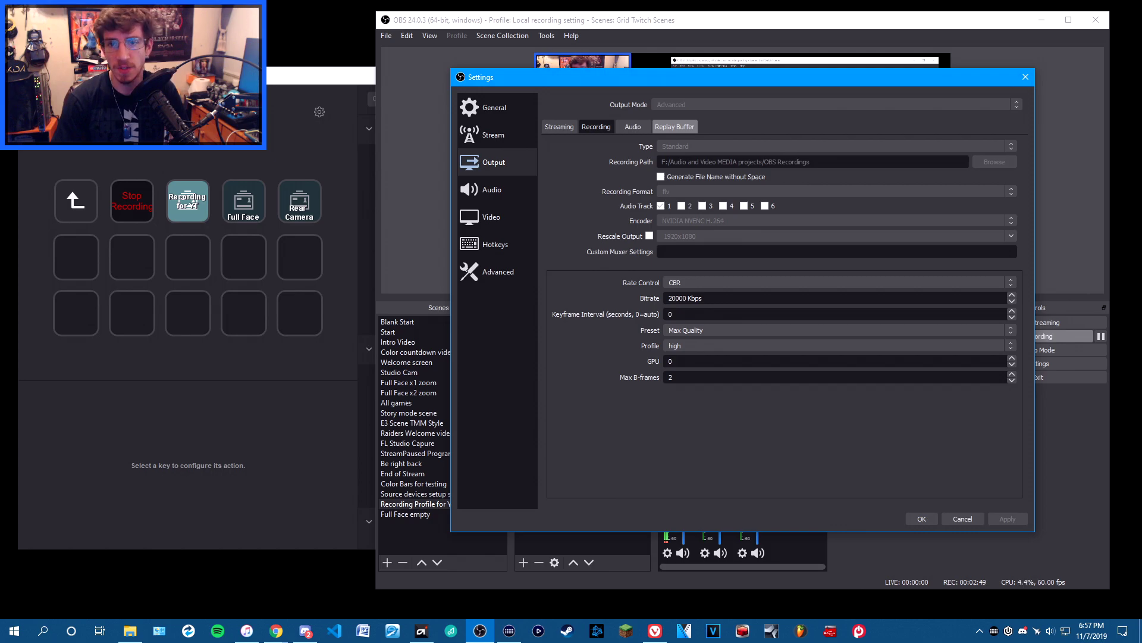
Step: Enable the replay buffer in the output settings, apply the change and close the settings
{"action": "left_click", "coordinate": [674, 127]}
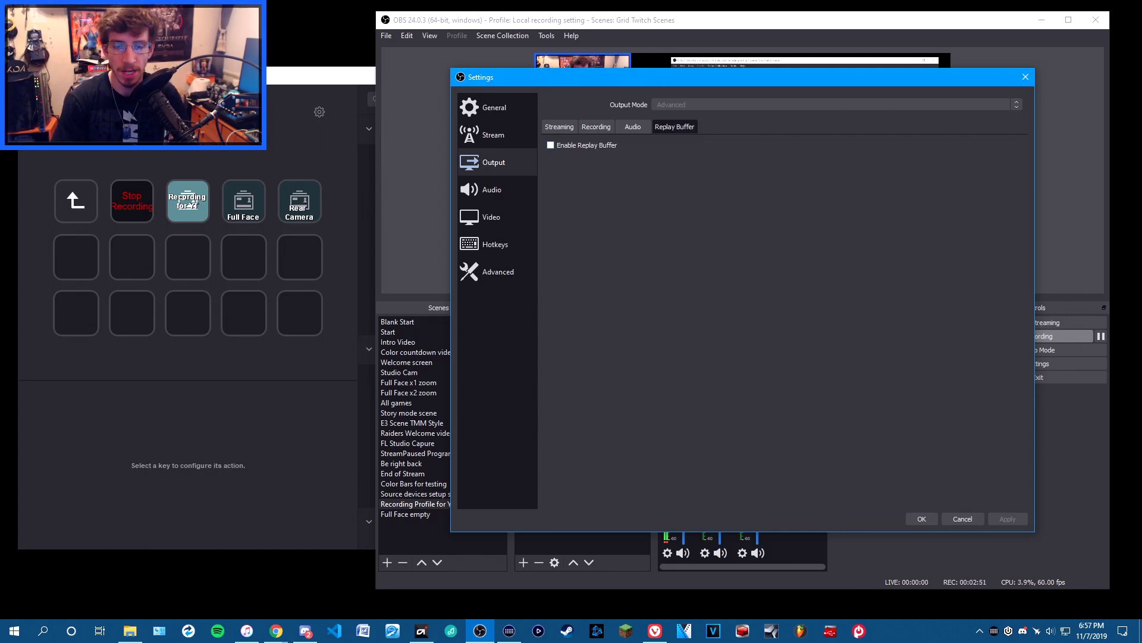
{"action": "left_click", "coordinate": [550, 145]}
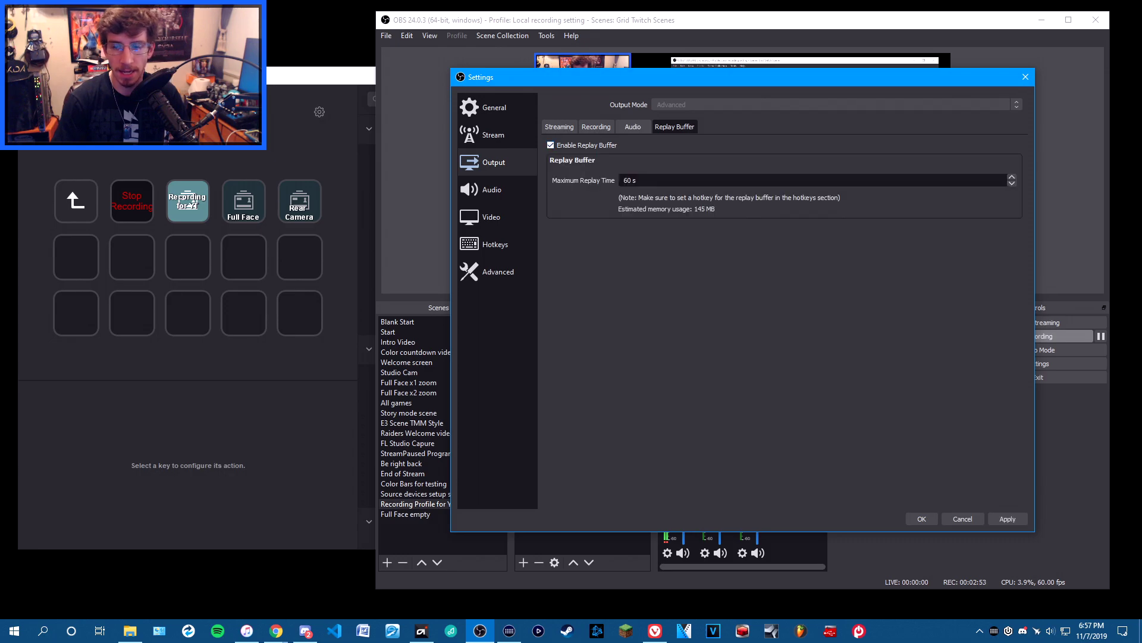
{"action": "left_click", "coordinate": [1008, 519]}
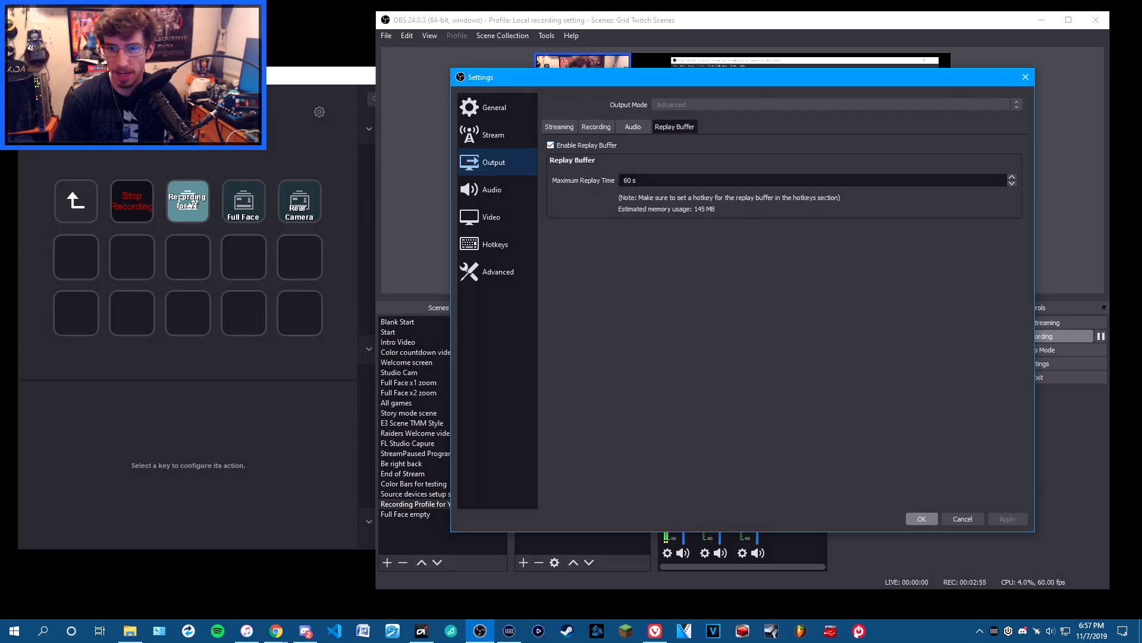
{"action": "left_click", "coordinate": [922, 519]}
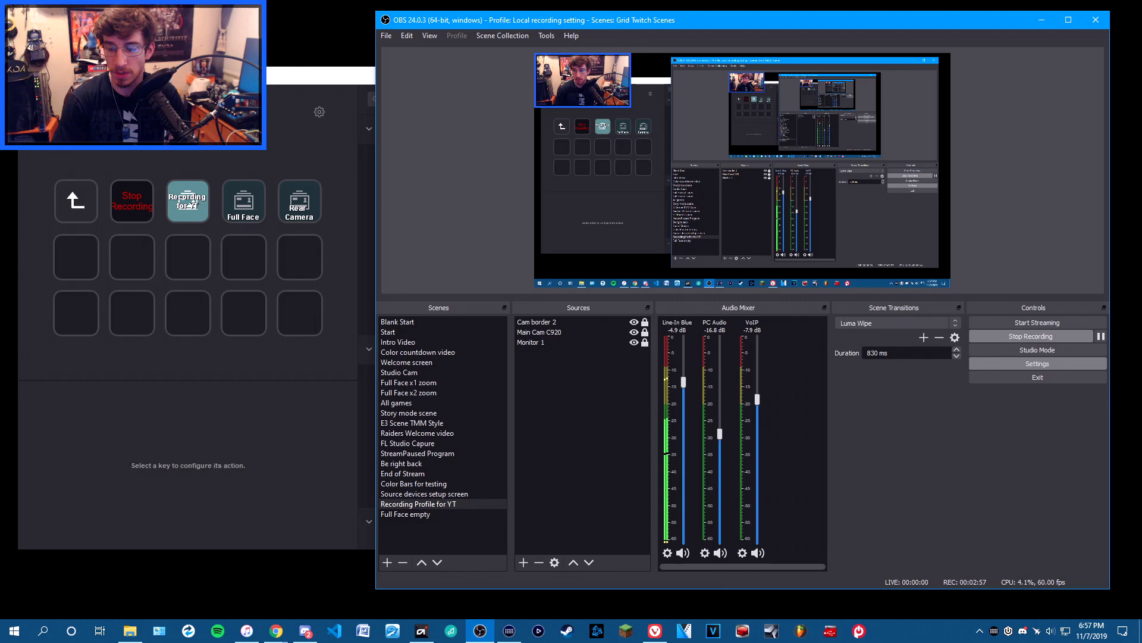
Step: Reopen the replay buffer settings to check whether the option is switched on, and close them
{"action": "left_click", "coordinate": [1037, 363]}
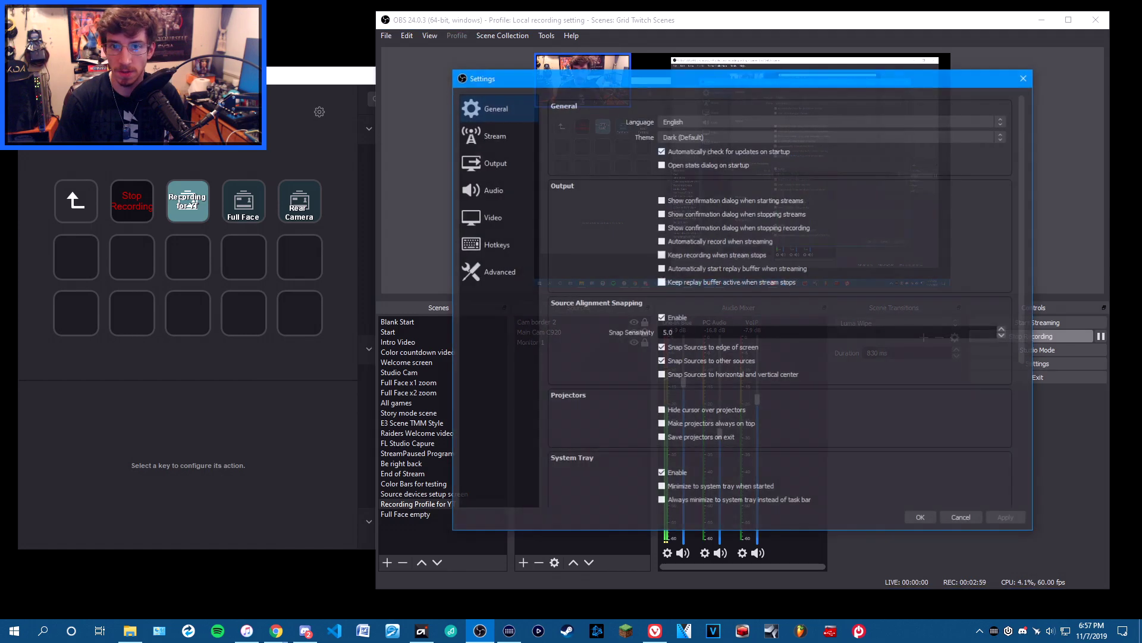
{"action": "left_click", "coordinate": [494, 162]}
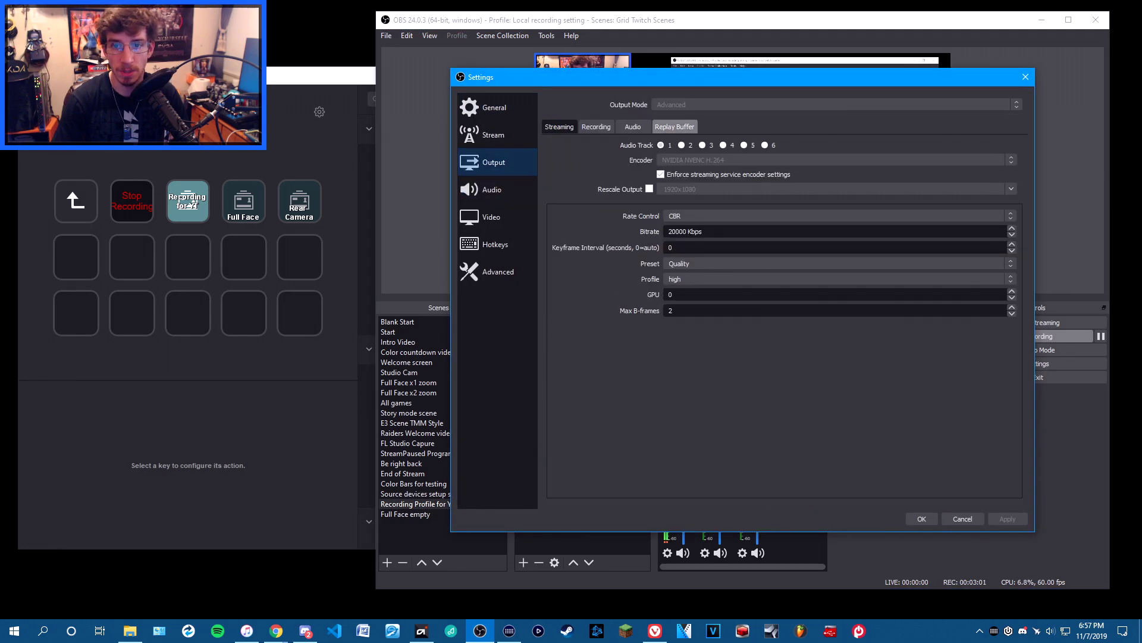
{"action": "left_click", "coordinate": [675, 126]}
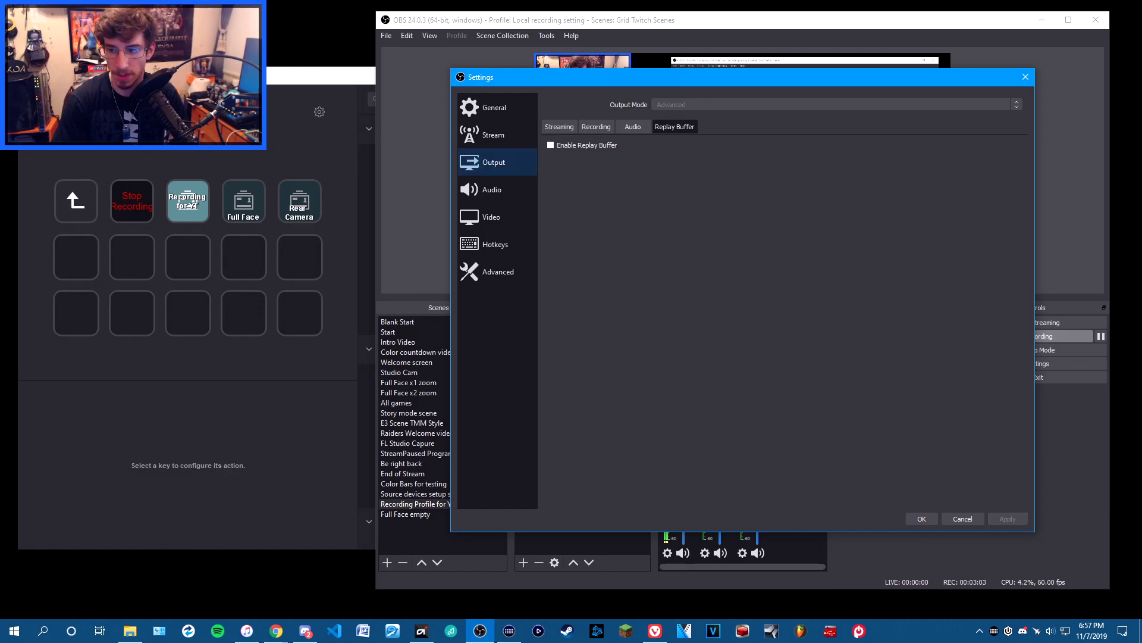
{"action": "left_click", "coordinate": [922, 518]}
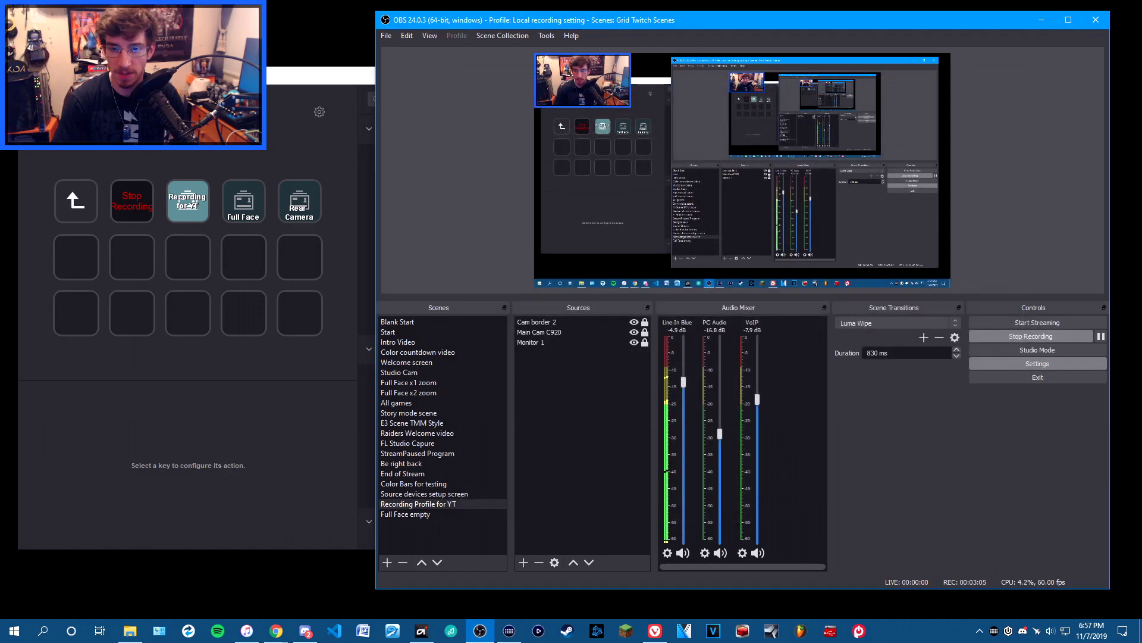
Step: Turn on the replay buffer again in the output settings and save the change
{"action": "left_click", "coordinate": [1037, 363]}
{"action": "left_click", "coordinate": [494, 162]}
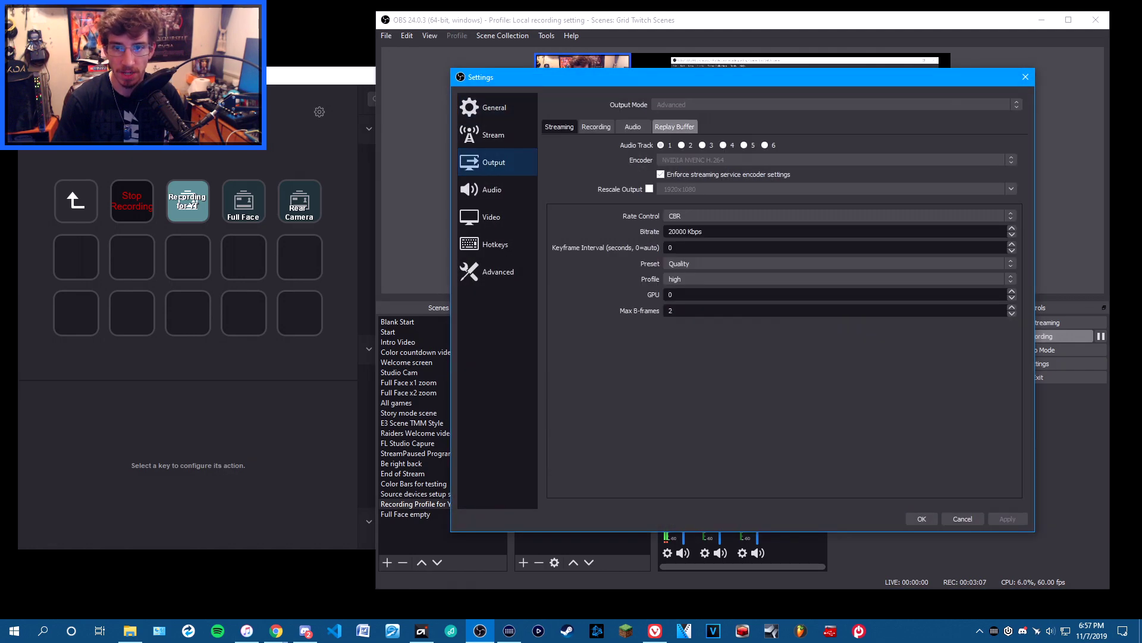
{"action": "left_click", "coordinate": [675, 126]}
{"action": "left_click", "coordinate": [551, 144]}
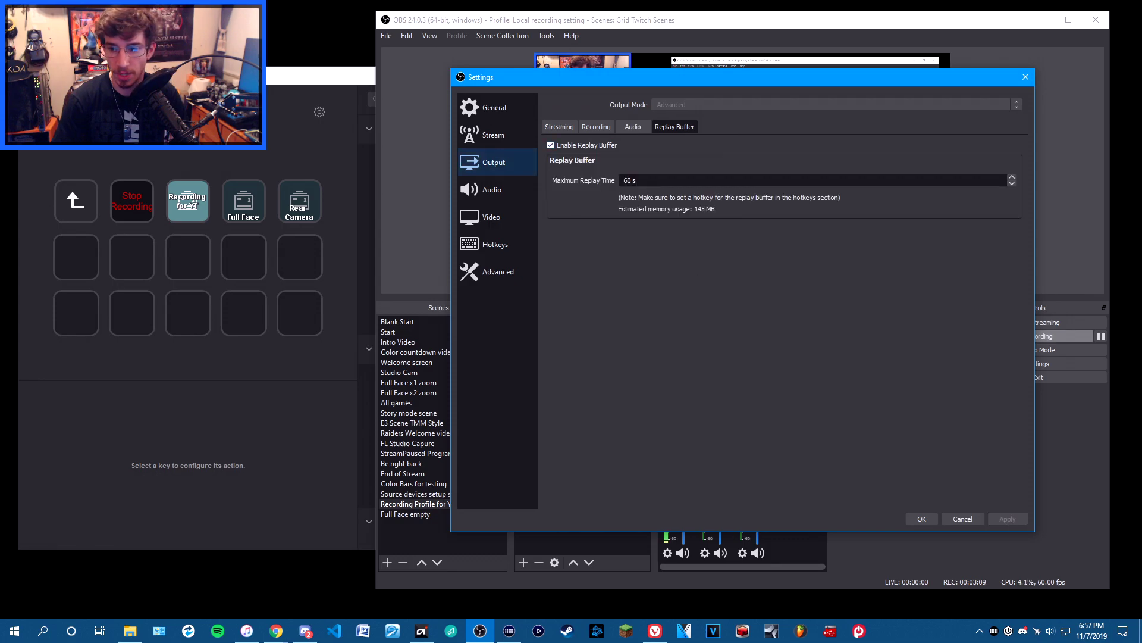
{"action": "left_click", "coordinate": [922, 518]}
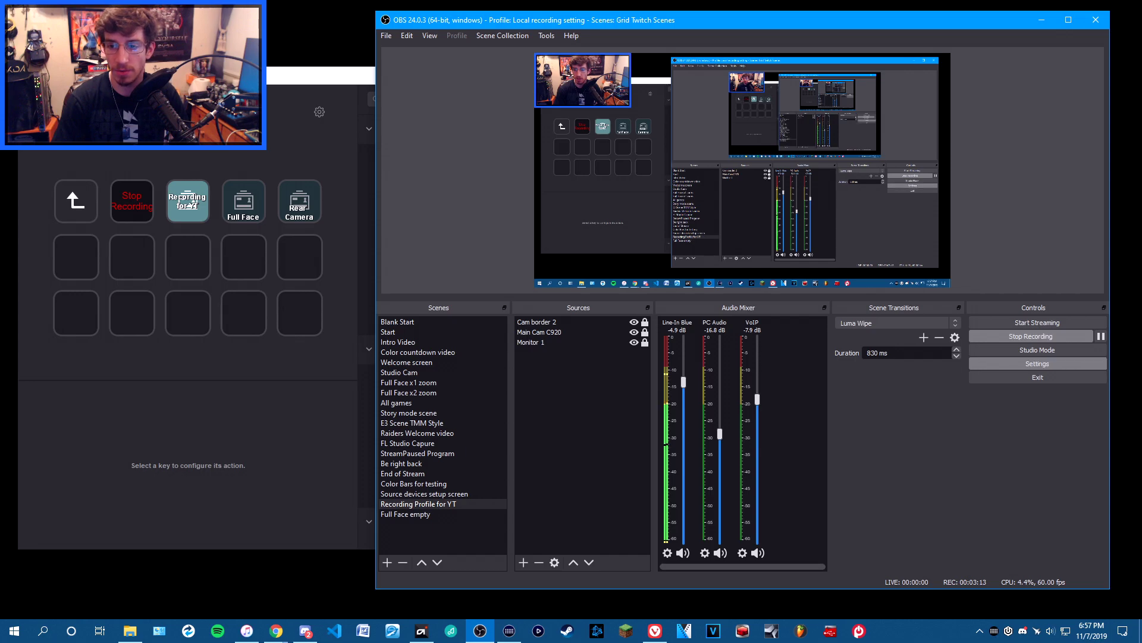
Step: Verify in the output settings that Enable Replay Buffer is still ticked, and confirm the settings
{"action": "left_click", "coordinate": [1038, 363]}
{"action": "left_click", "coordinate": [493, 162]}
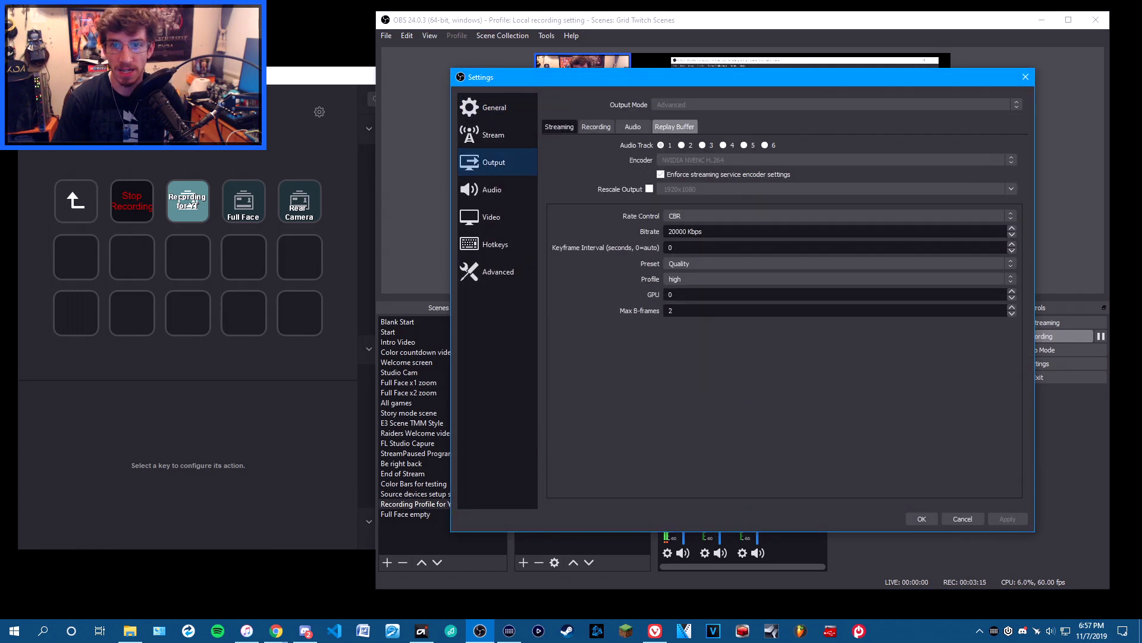
{"action": "left_click", "coordinate": [674, 126]}
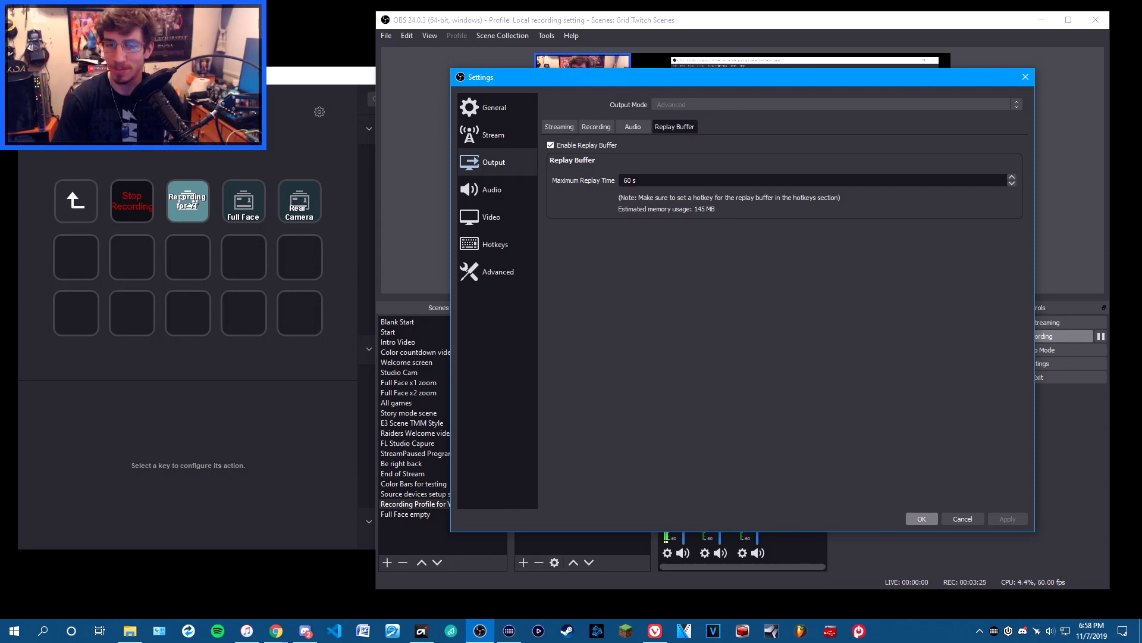
{"action": "key", "text": "Return"}
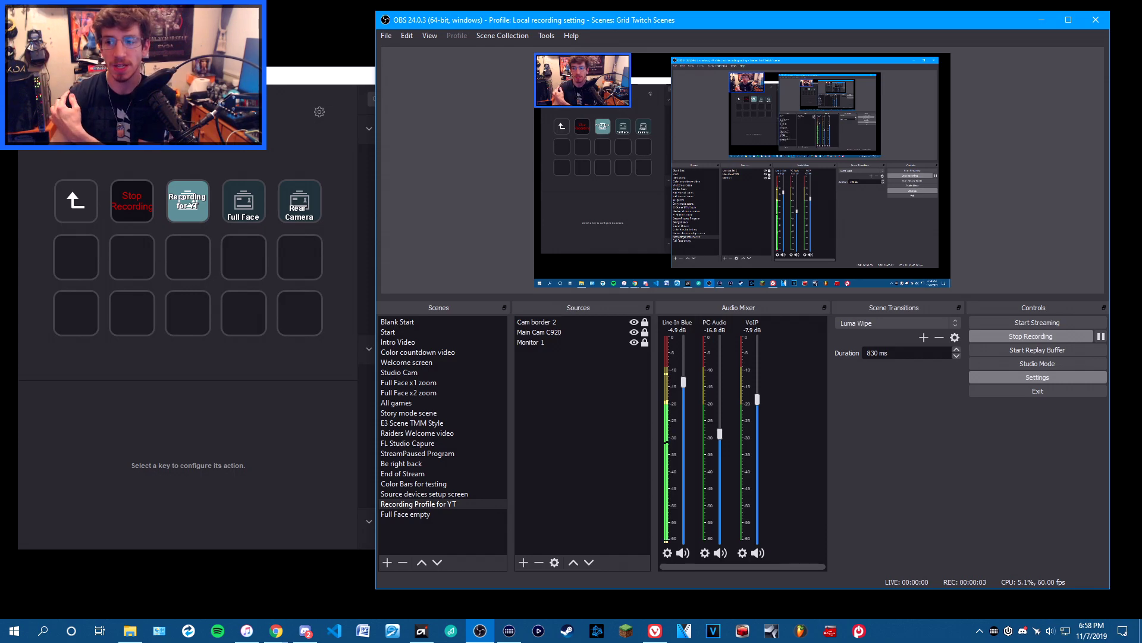
Step: Try a maximum replay time of 160 s for the replay buffer, but settle on 60 s and apply it
{"action": "left_click", "coordinate": [1038, 377]}
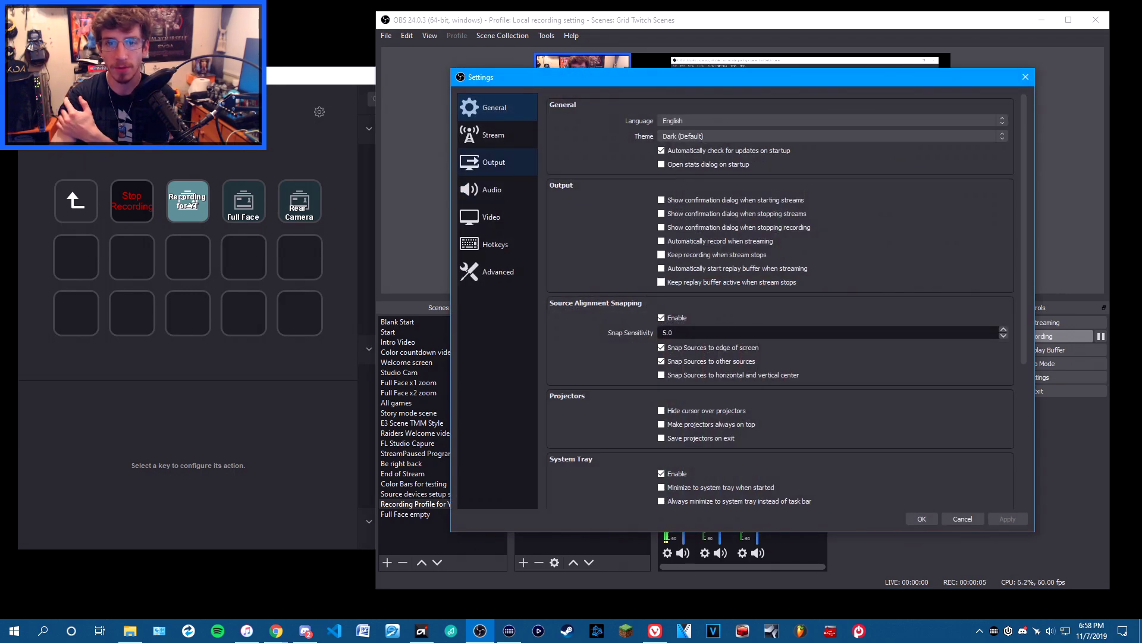
{"action": "left_click", "coordinate": [494, 162]}
{"action": "left_click", "coordinate": [675, 127]}
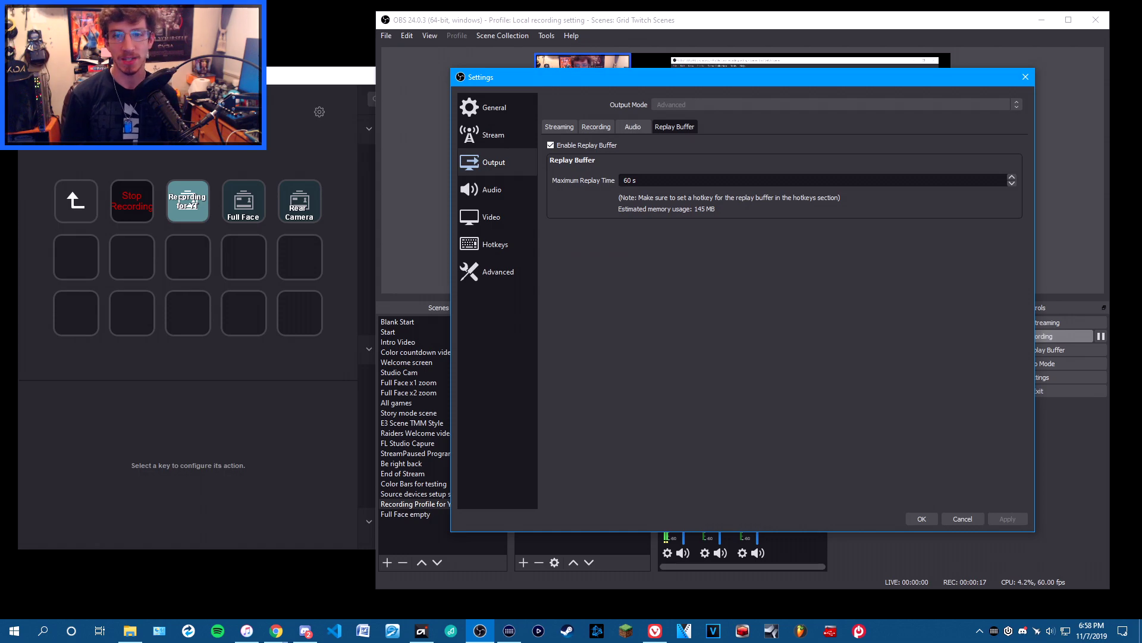
{"action": "double_click", "coordinate": [626, 179]}
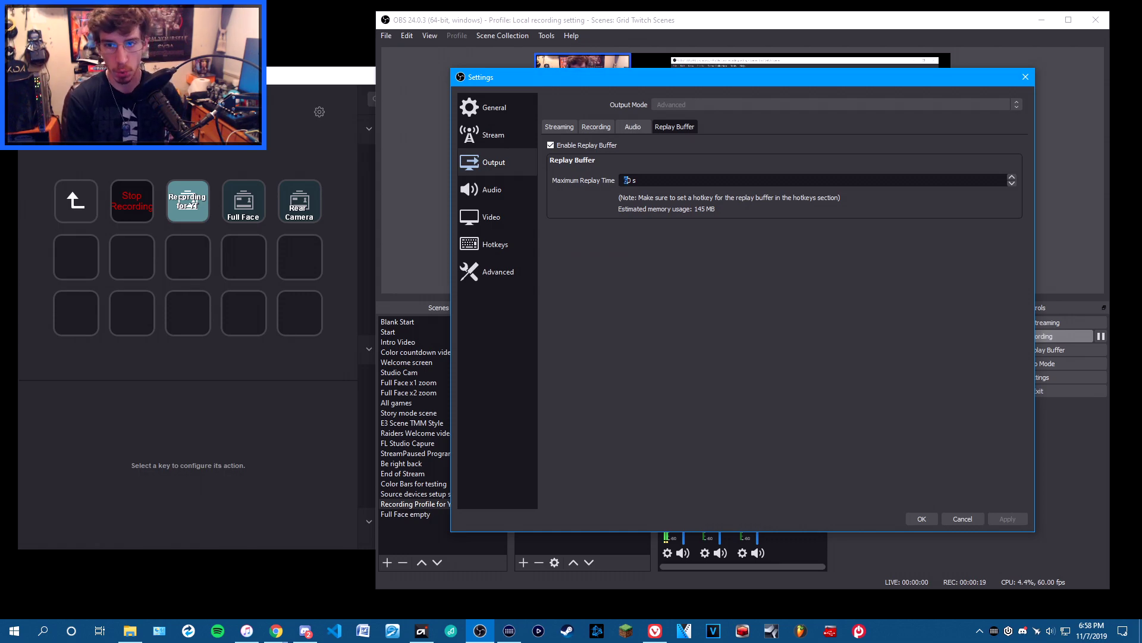
{"action": "type", "text": "30"}
{"action": "double_click", "coordinate": [626, 180]}
{"action": "type", "text": "60"}
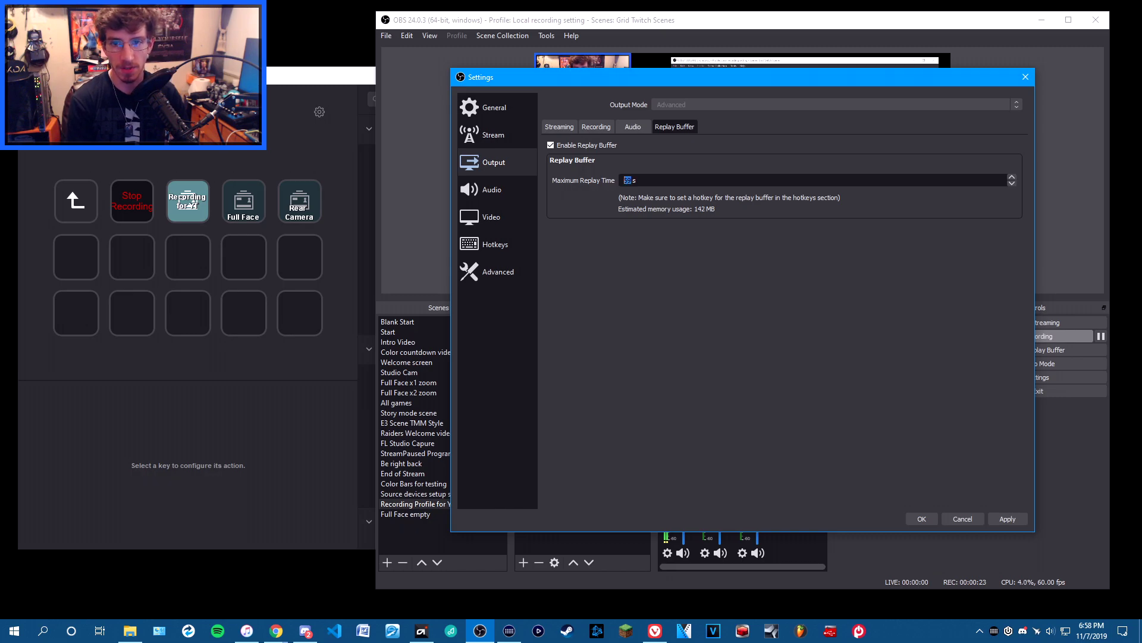
{"action": "double_click", "coordinate": [627, 180]}
{"action": "type", "text": "160"}
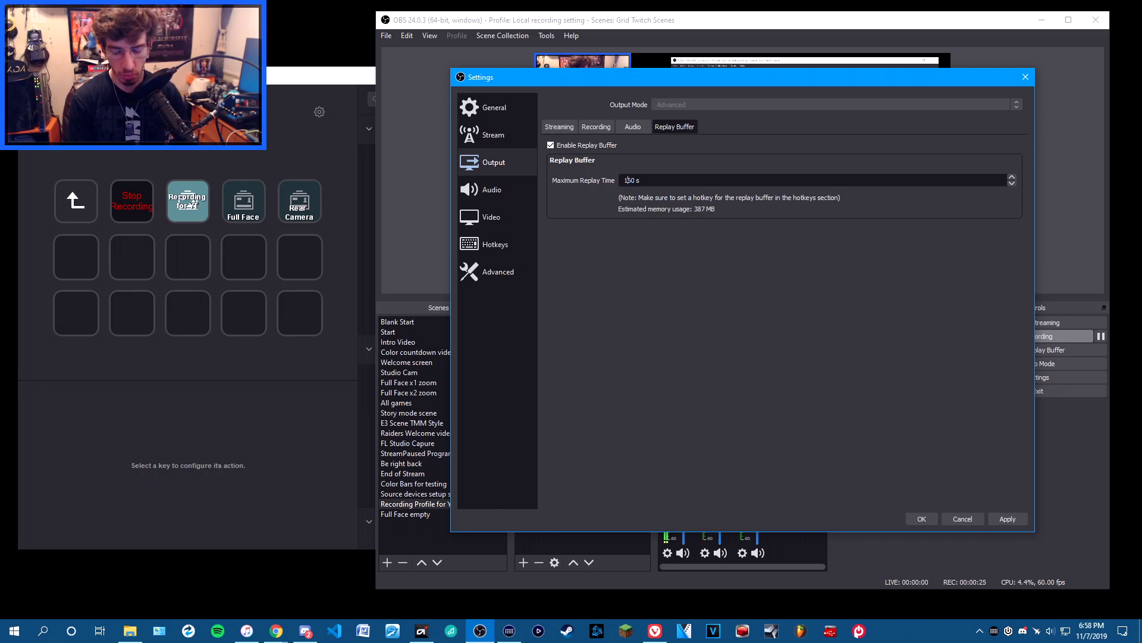
{"action": "key", "text": "BackSpace"}
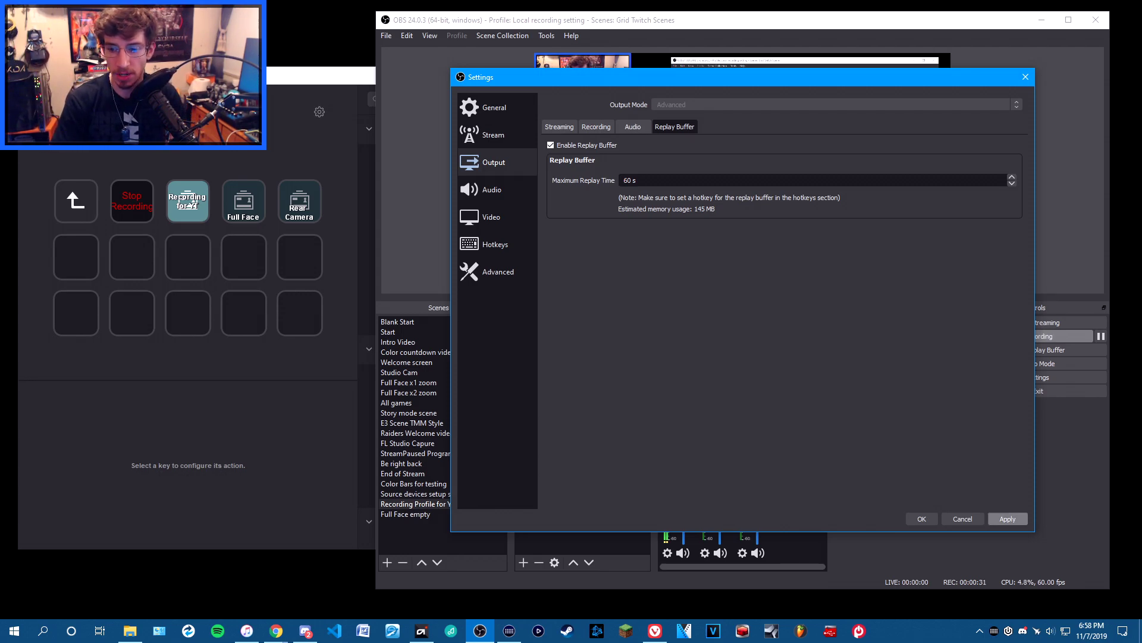
{"action": "left_click", "coordinate": [1007, 519]}
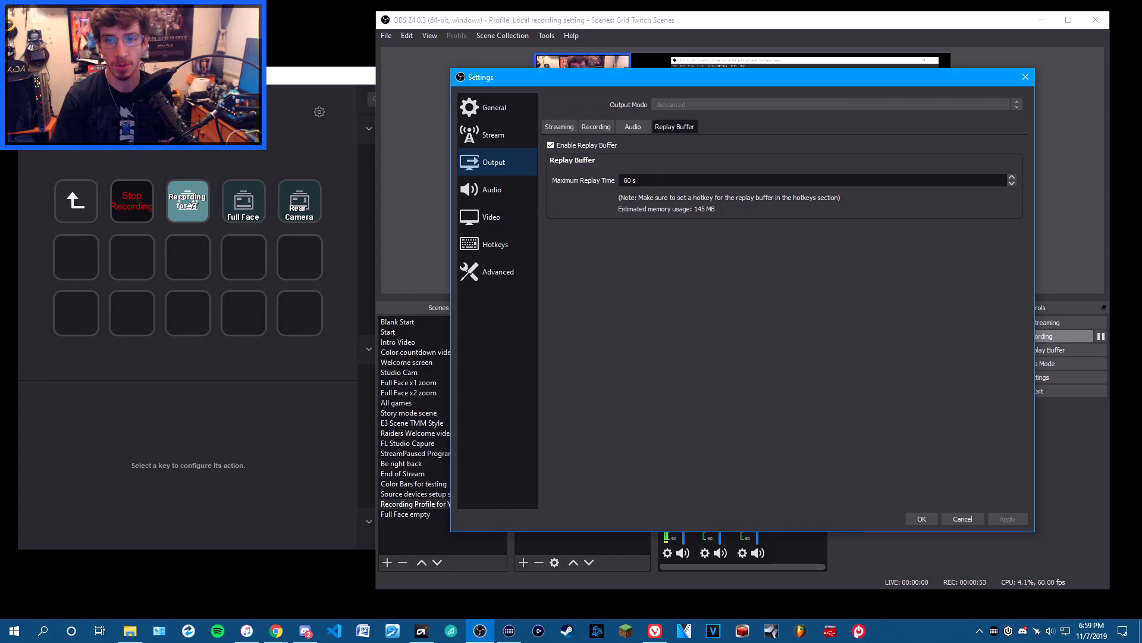
Step: Clear the replay buffer's Save Replay hotkey, assign Alt + 3 to it and save the settings
{"action": "left_click", "coordinate": [596, 126]}
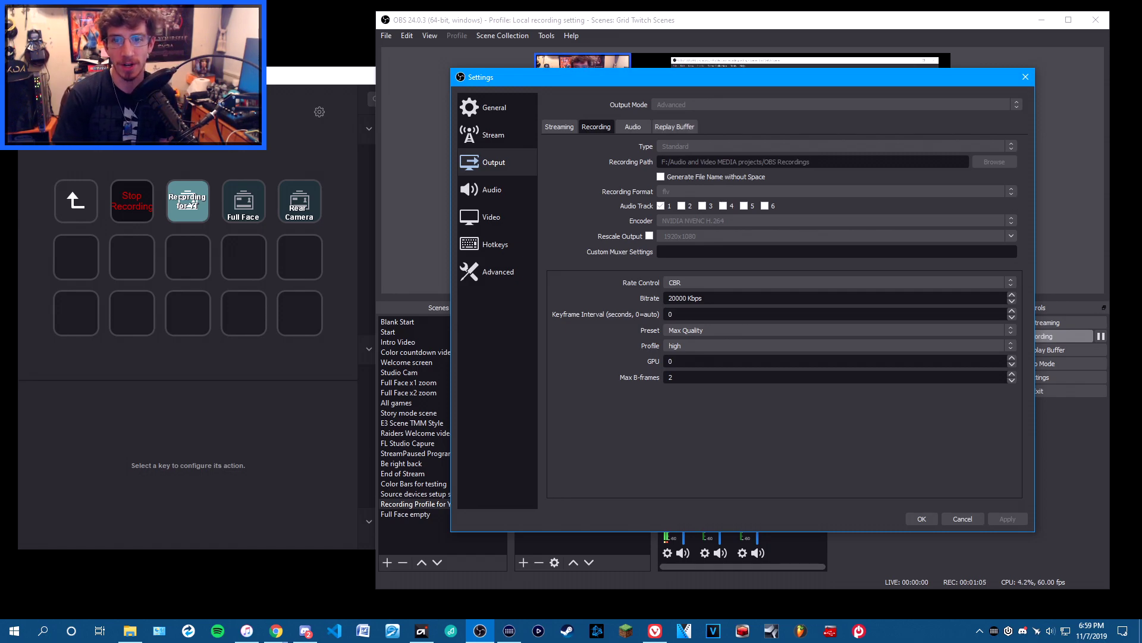
{"action": "left_click", "coordinate": [674, 127]}
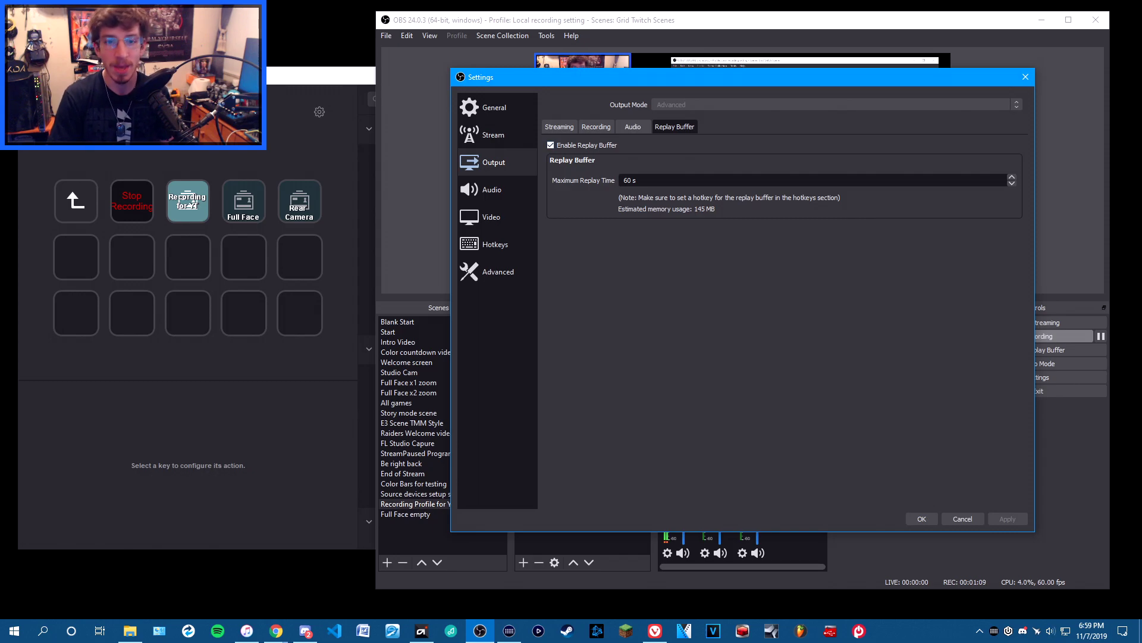
{"action": "left_click", "coordinate": [495, 244]}
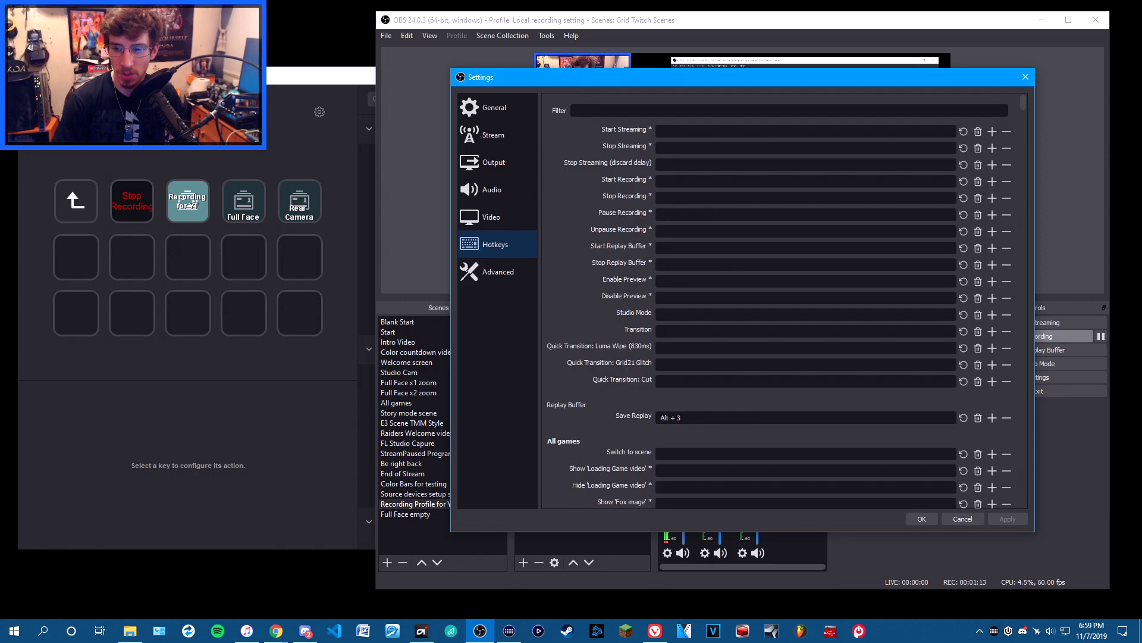
{"action": "left_click", "coordinate": [977, 417]}
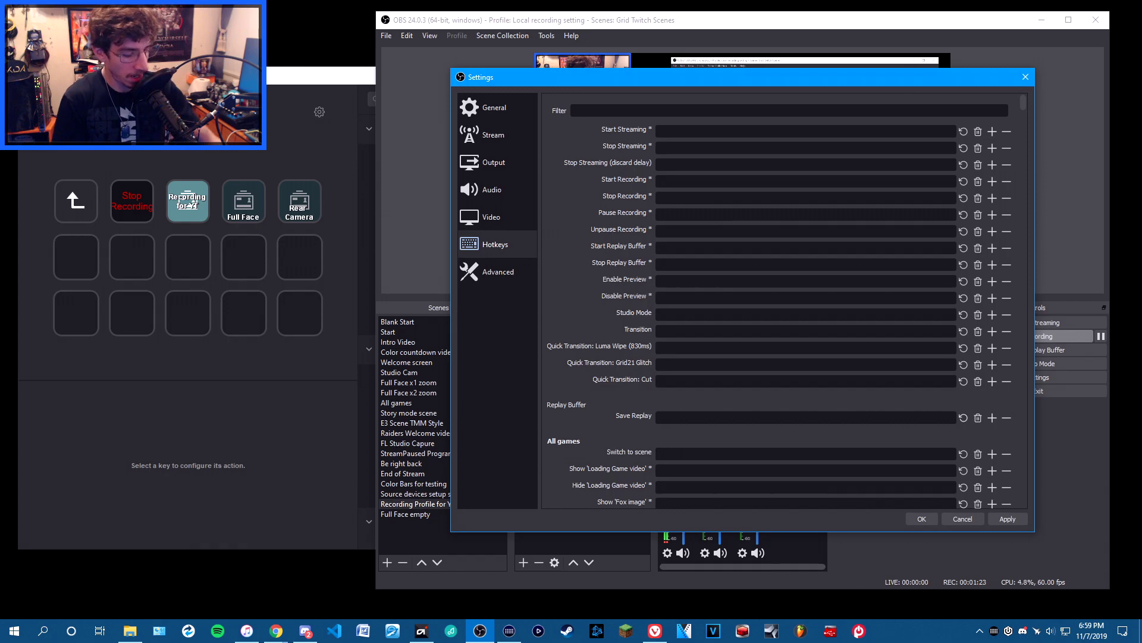
{"action": "key", "text": "alt+3"}
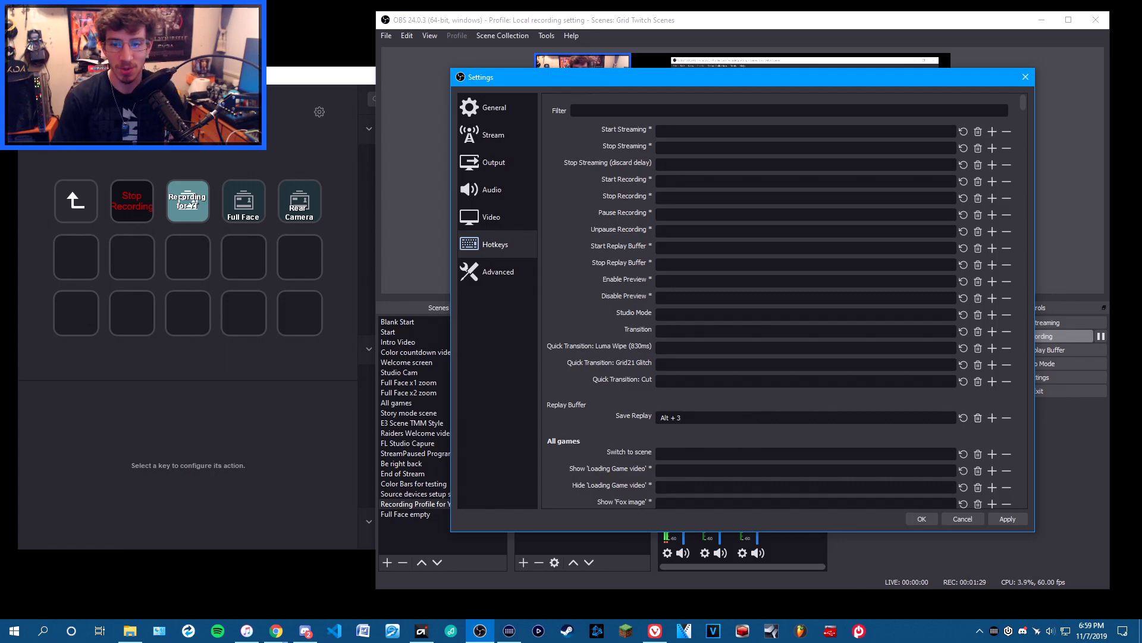
{"action": "left_click", "coordinate": [1008, 519]}
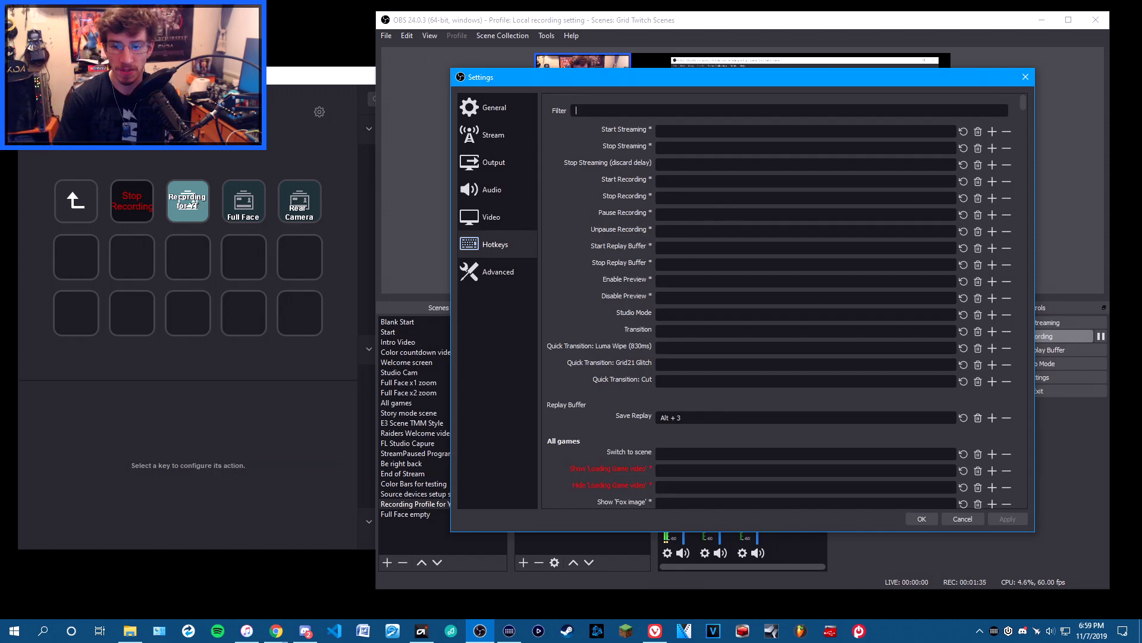
{"action": "left_click", "coordinate": [922, 519]}
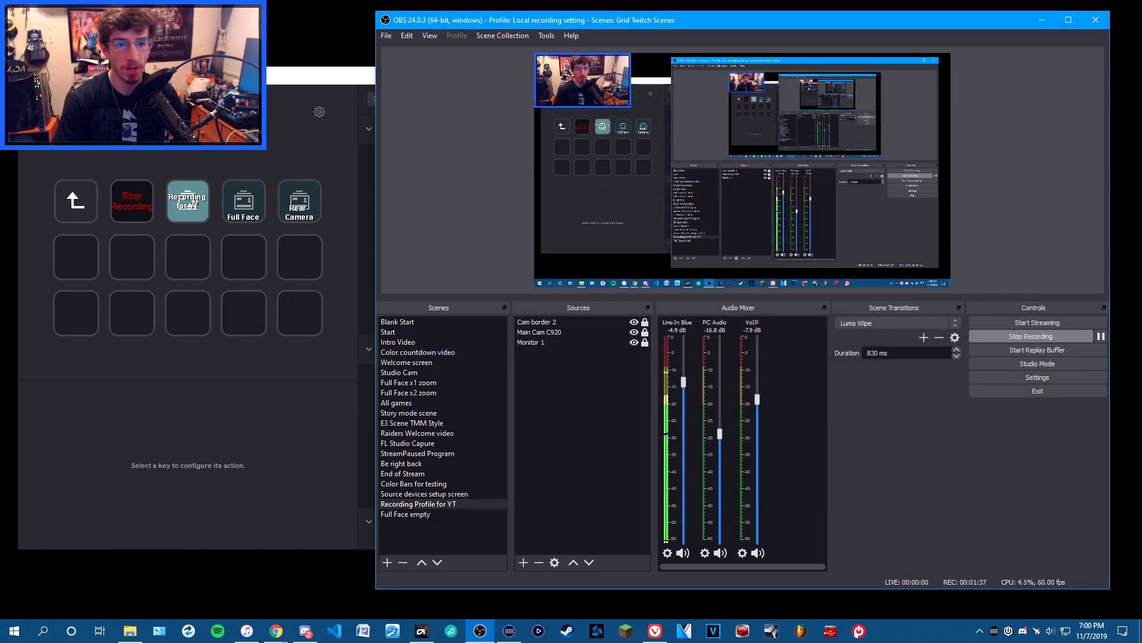
Step: Switch to Stream Deck and delete the OBS Replay Buffer folder key from the main page, confirming the removal
{"action": "key", "text": "alt+Tab"}
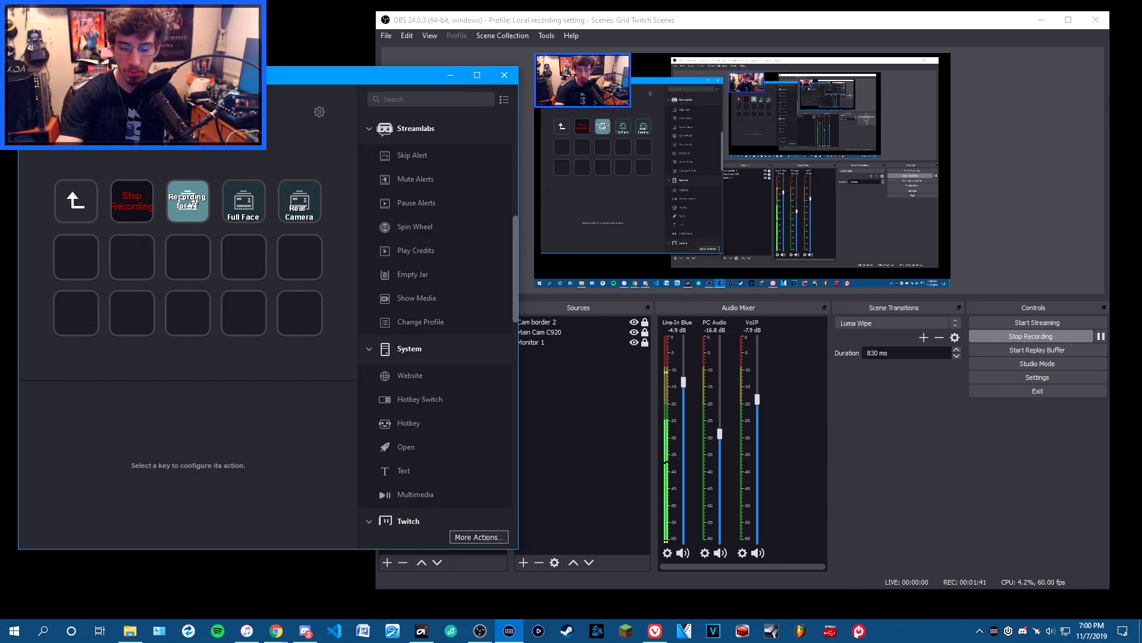
{"action": "right_click", "coordinate": [248, 257]}
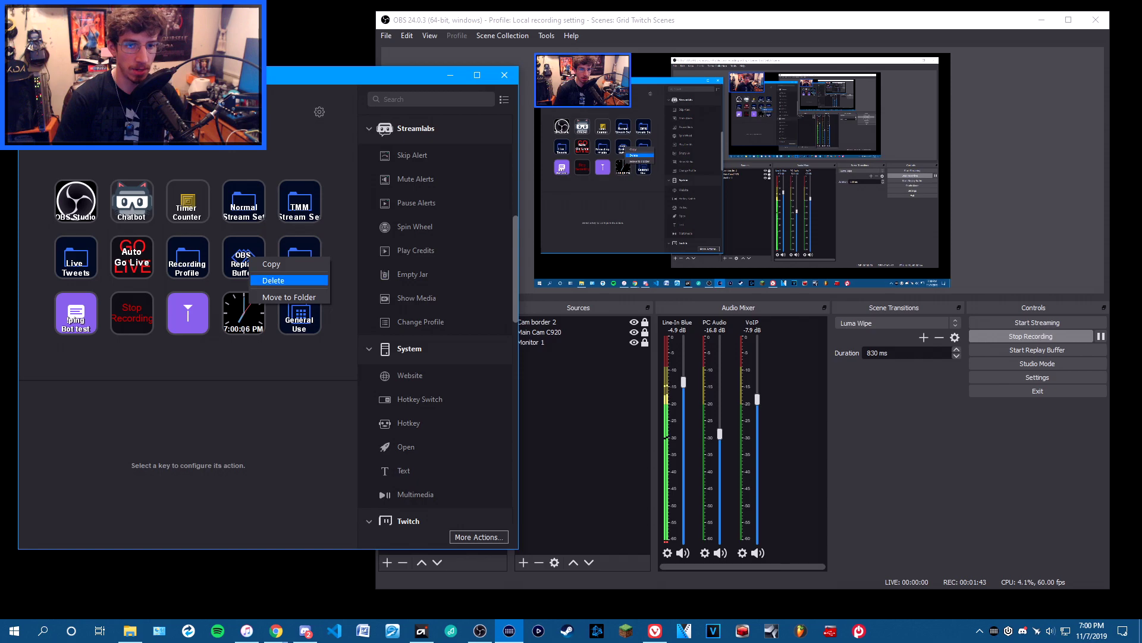
{"action": "left_click", "coordinate": [277, 281]}
{"action": "left_click", "coordinate": [288, 345]}
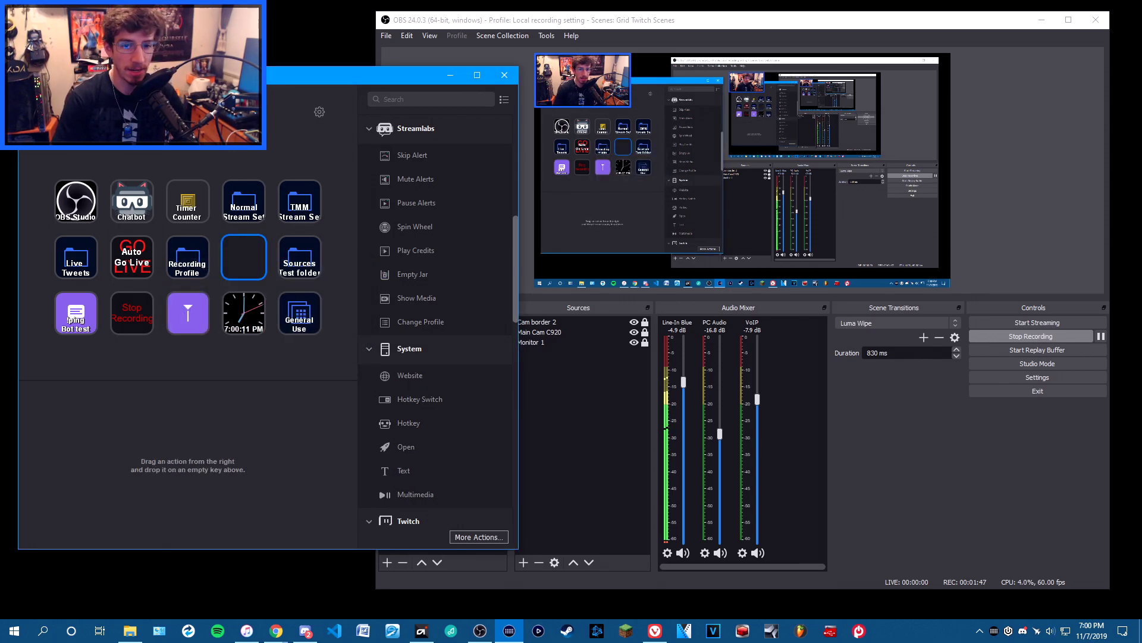
Step: Place a Multi Action on the empty key between Recording Profile and Sources Test folder, and add a Delay of 8000 ms to it
{"action": "scroll", "coordinate": [437, 321], "scroll_direction": "up", "scroll_amount": 5}
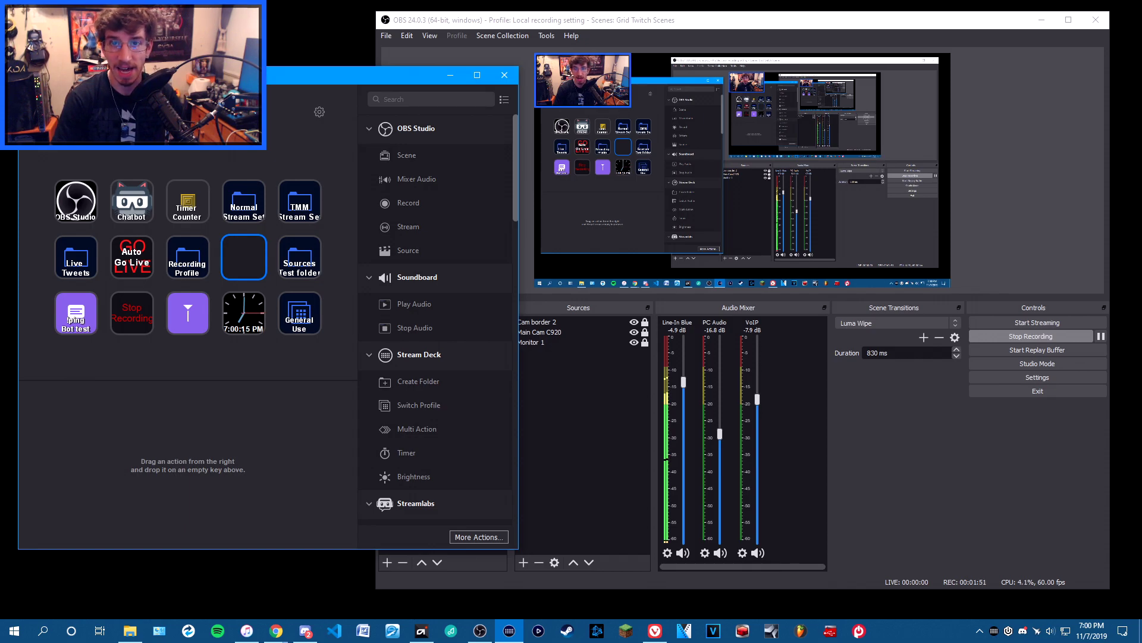
{"action": "left_click_drag", "start_coordinate": [417, 428], "coordinate": [242, 253]}
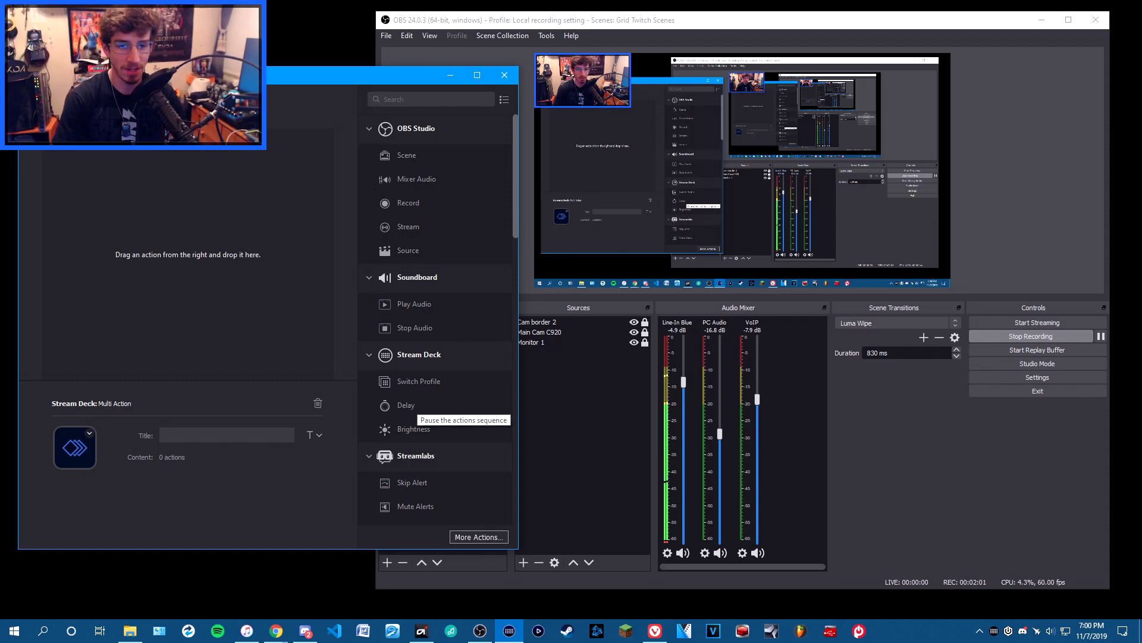
{"action": "left_click_drag", "start_coordinate": [407, 407], "coordinate": [185, 220]}
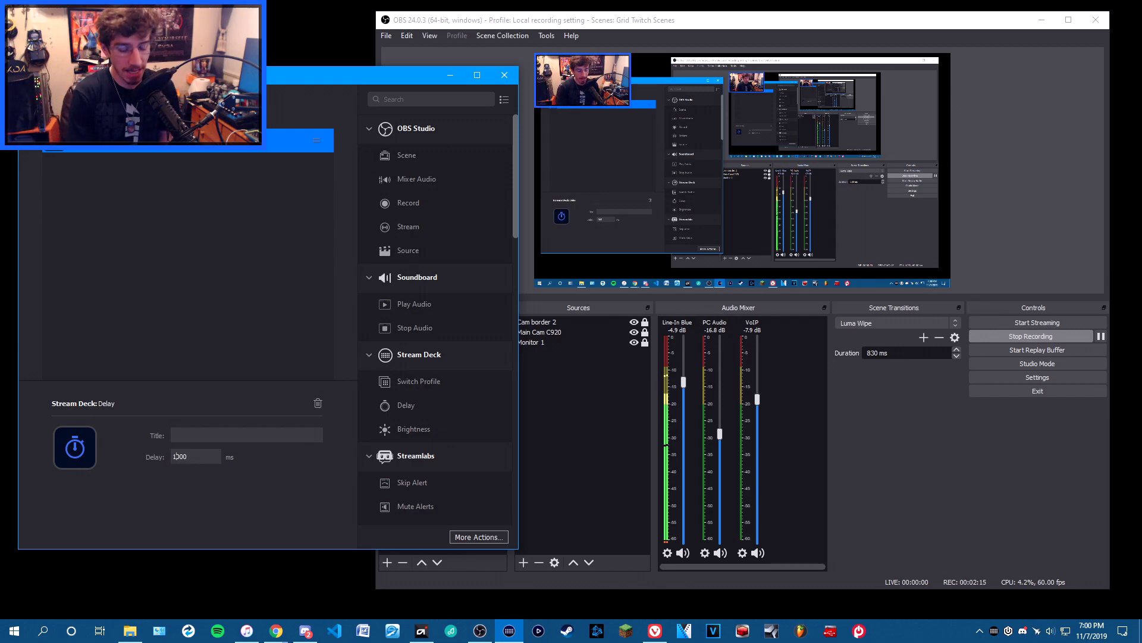
{"action": "key", "text": "BackSpace"}
{"action": "type", "text": "8"}
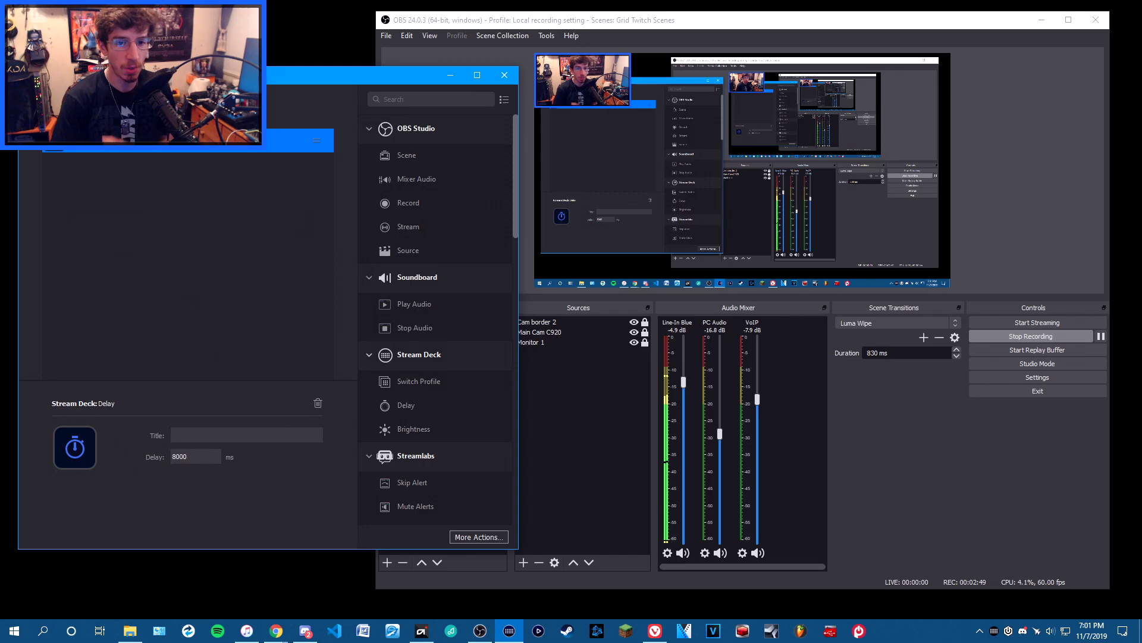
Step: Add a System Hotkey action after the delay, assign Alt+3 to it and return to the key overview
{"action": "scroll", "coordinate": [437, 321], "scroll_direction": "down", "scroll_amount": 5}
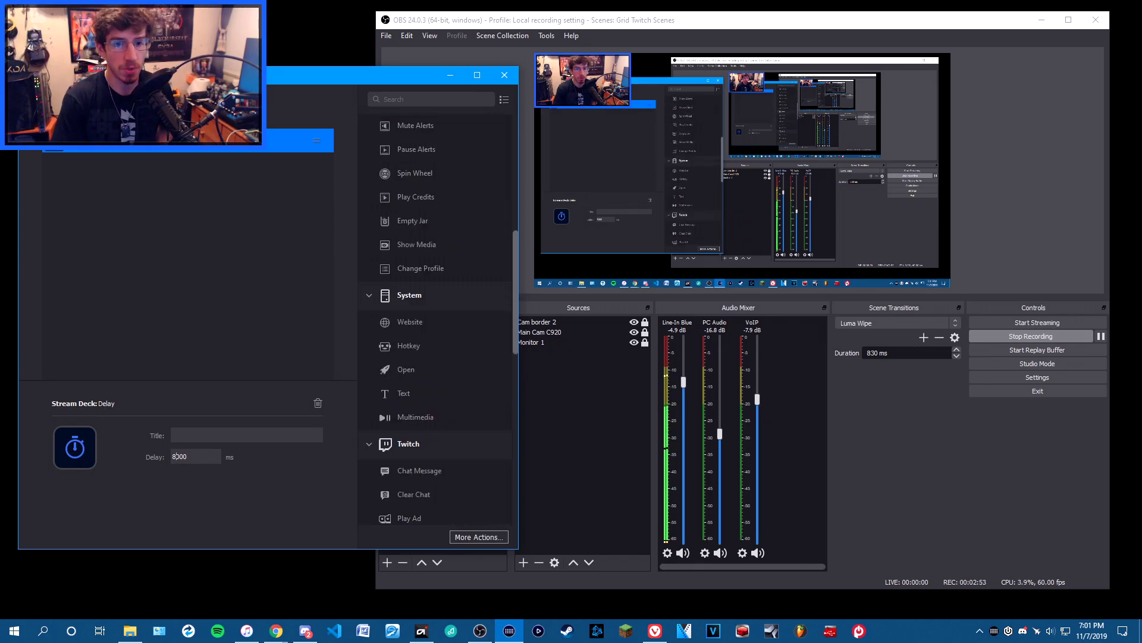
{"action": "left_click_drag", "start_coordinate": [409, 345], "coordinate": [178, 167]}
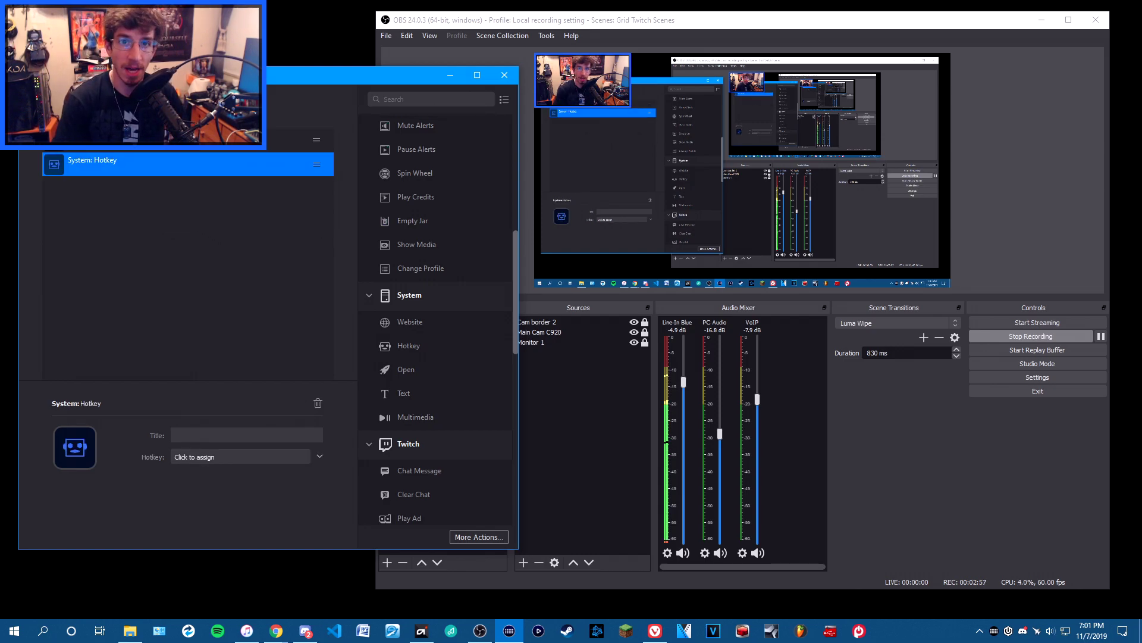
{"action": "left_click", "coordinate": [241, 457]}
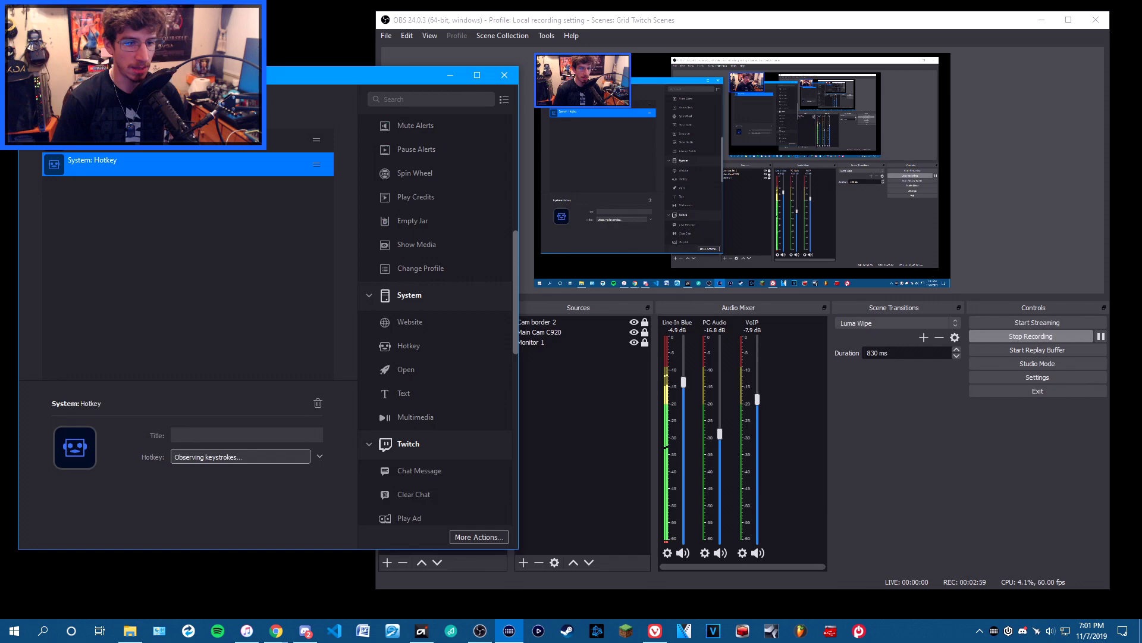
{"action": "key", "text": "alt+3"}
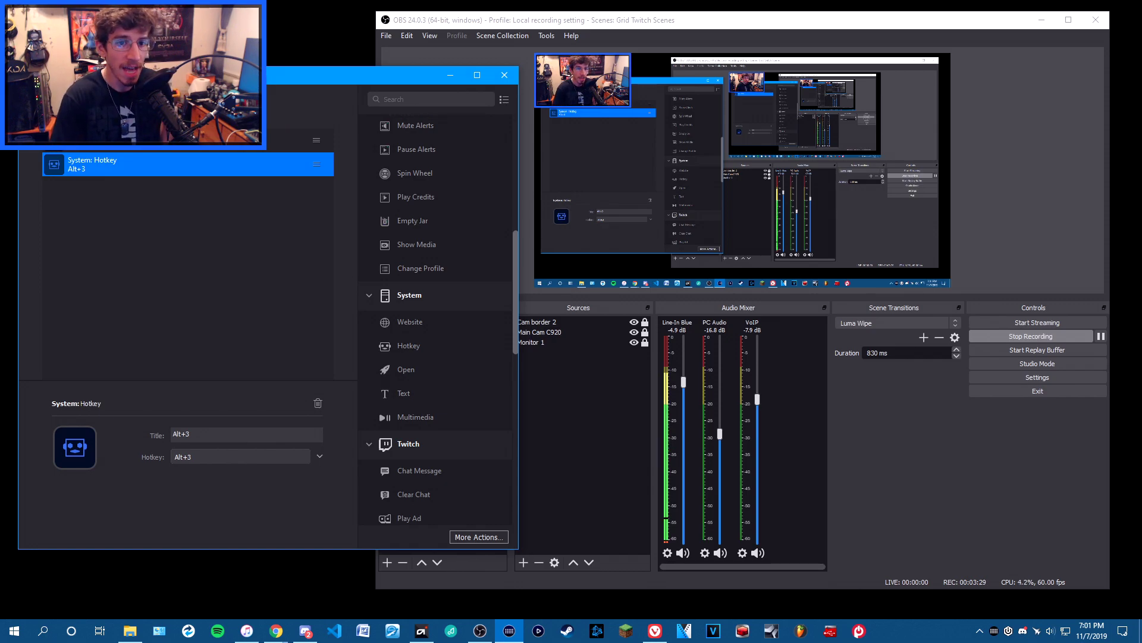
{"action": "scroll", "coordinate": [434, 321], "scroll_direction": "up", "scroll_amount": 5}
{"action": "scroll", "coordinate": [435, 322], "scroll_direction": "up", "scroll_amount": 2}
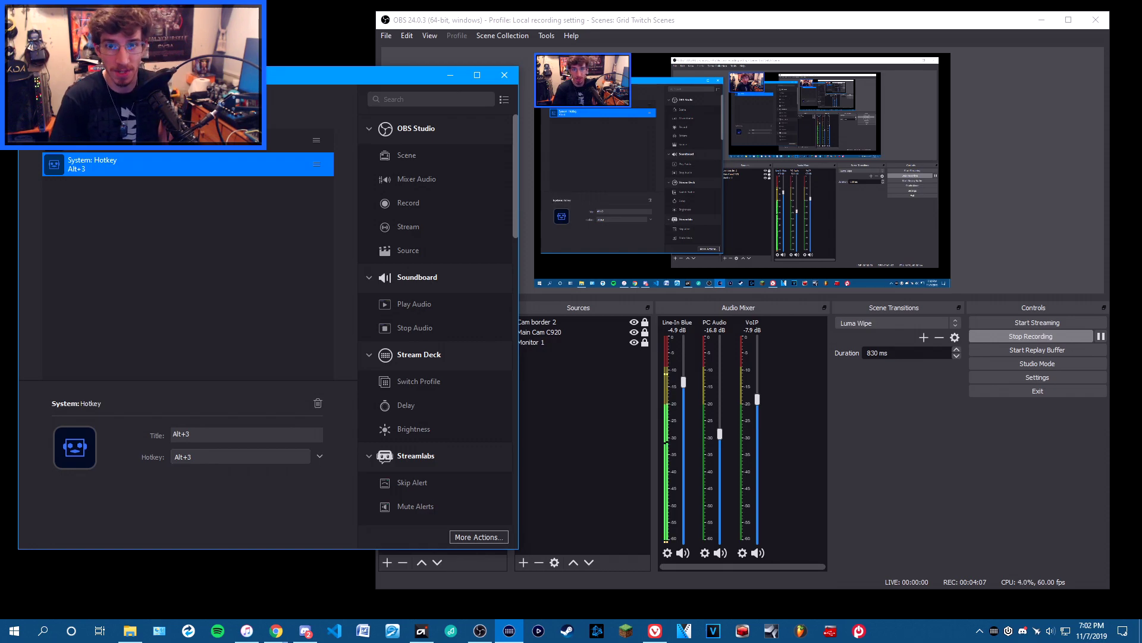
{"action": "key", "text": "Escape"}
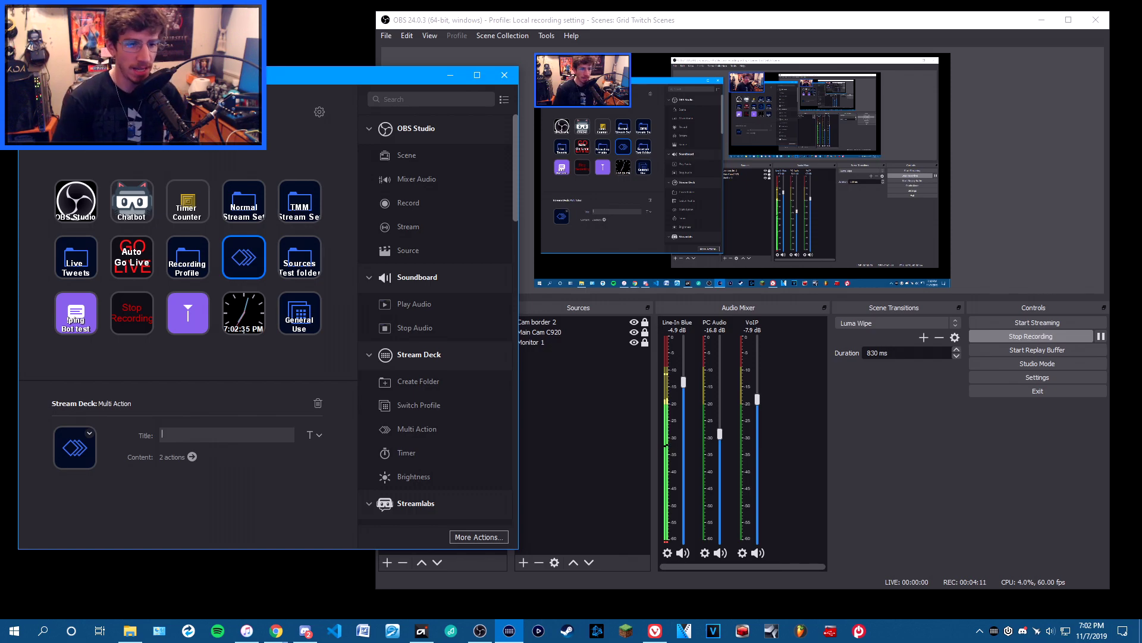
Step: Title the Multi Action key "OBS Replay Buffer", with each word on its own line
{"action": "type", "text": "OBS"}
{"action": "key", "text": "Return"}
{"action": "type", "text": "Replay"}
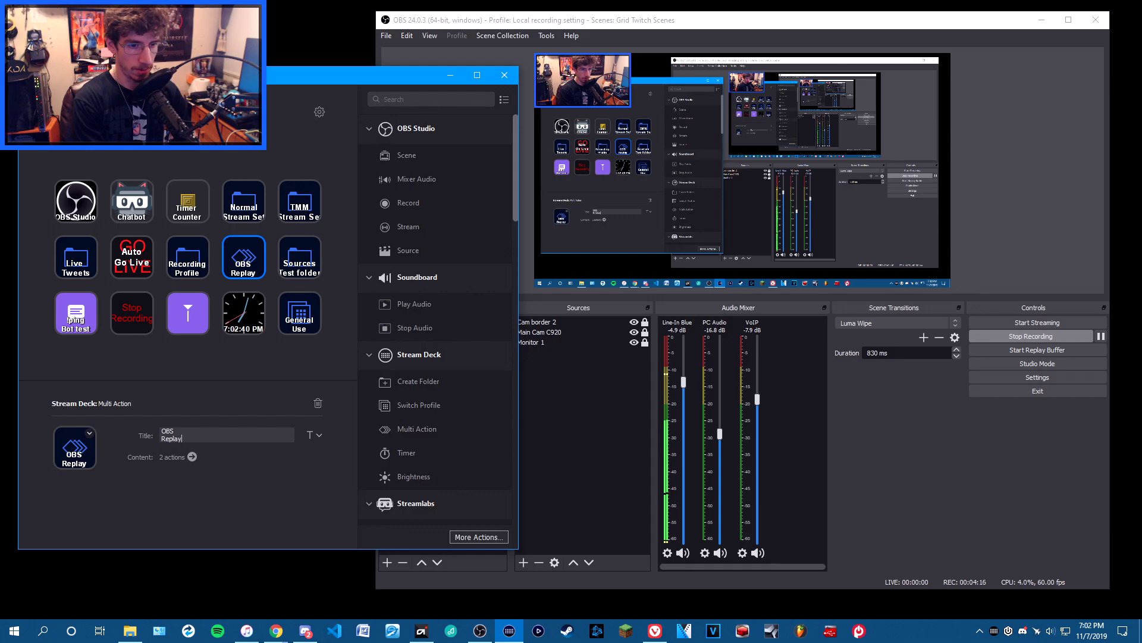
{"action": "key", "text": "Return"}
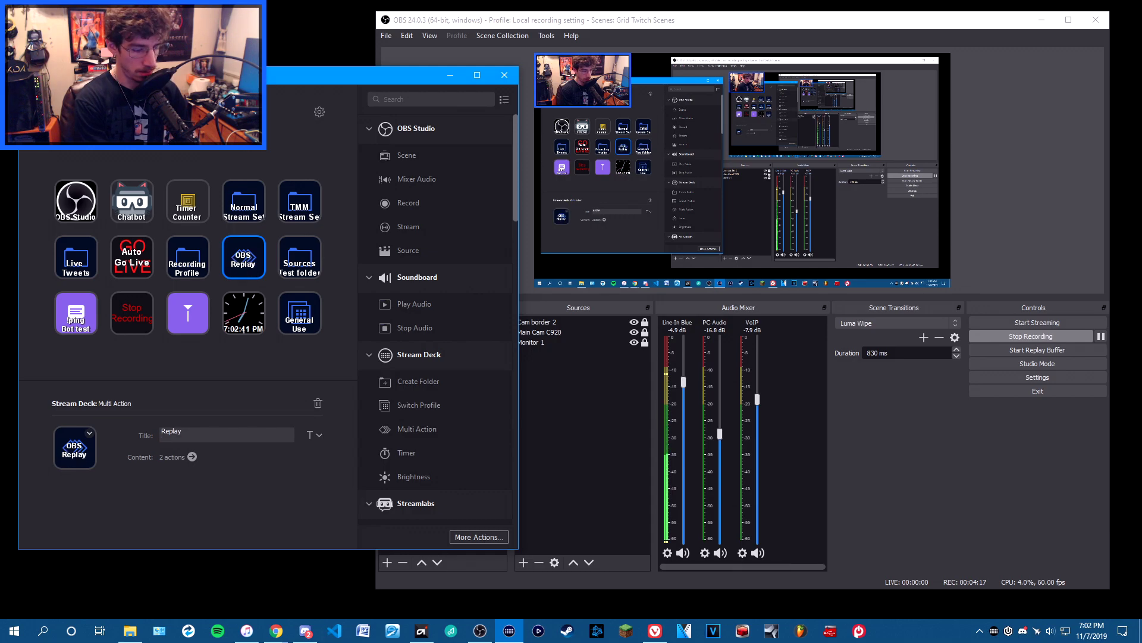
{"action": "type", "text": "Buffer"}
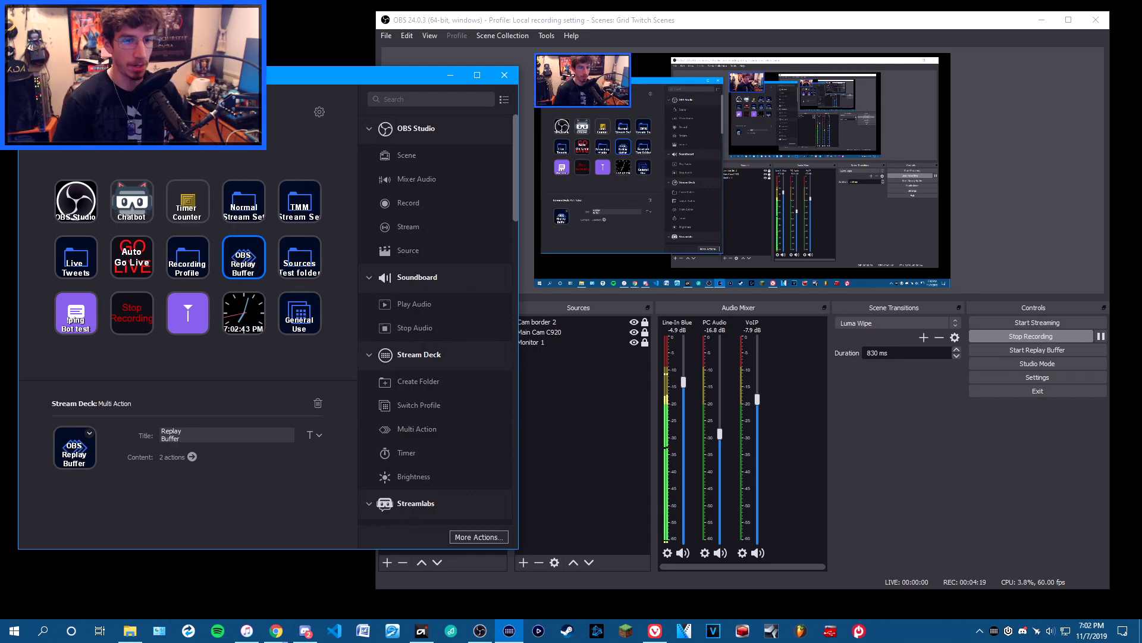
{"action": "left_click", "coordinate": [179, 363]}
{"action": "left_click", "coordinate": [243, 257]}
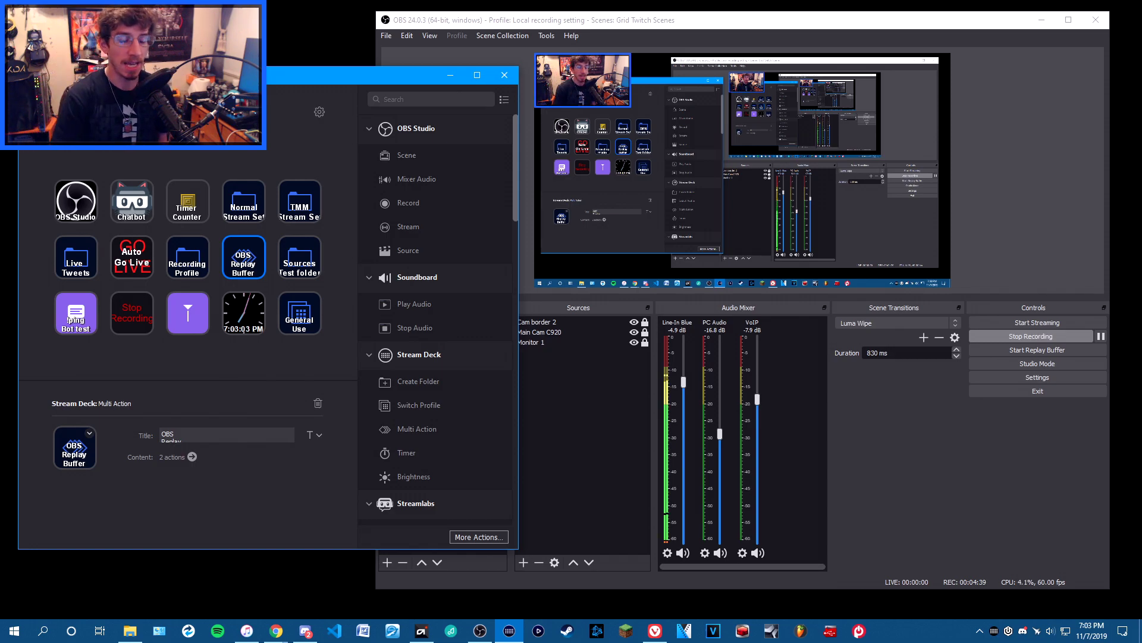
Step: In File Explorer, browse the saved replays in the OBS Recordings folder under Audio and Video MEDIA projects on Edit Drive (F:), and close the window
{"action": "left_click", "coordinate": [130, 630]}
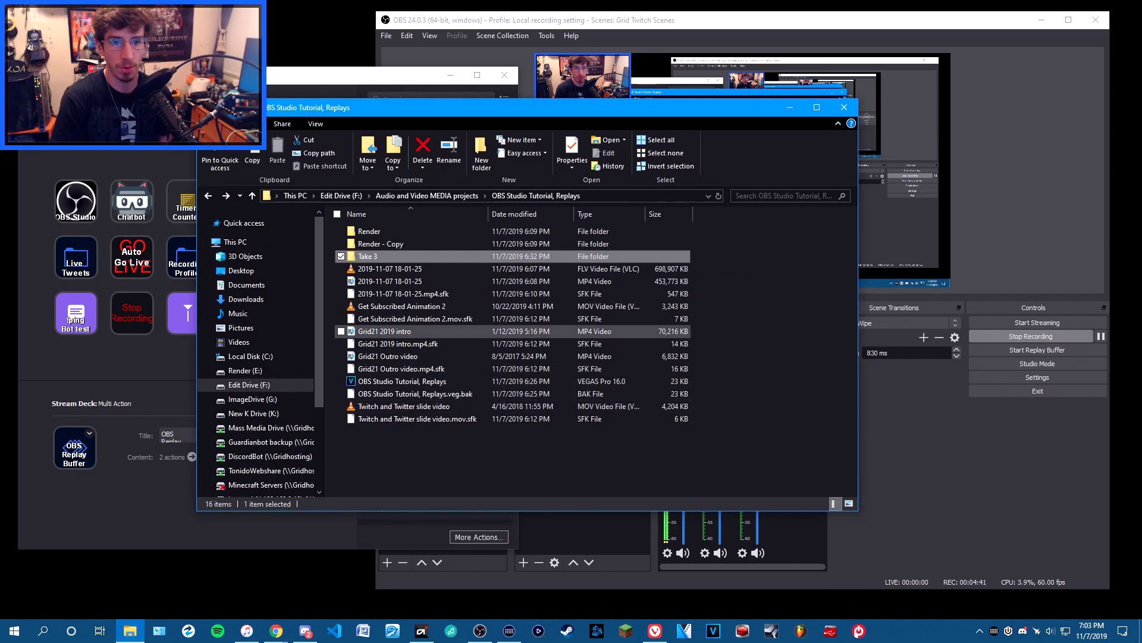
{"action": "key", "text": "alt+F4"}
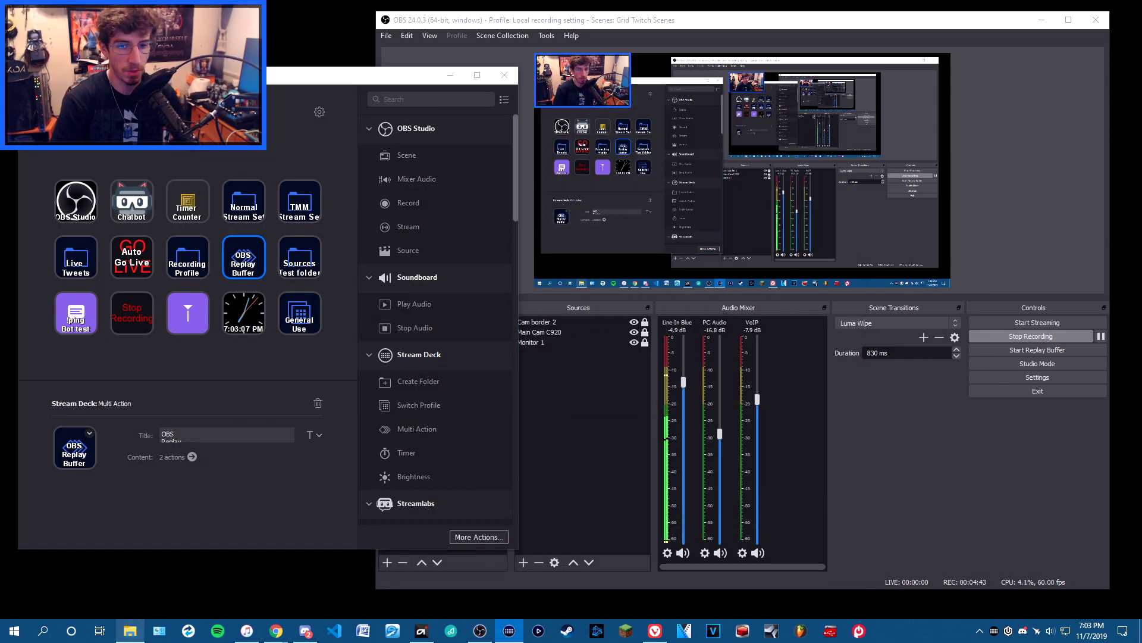
{"action": "key", "text": "super+e"}
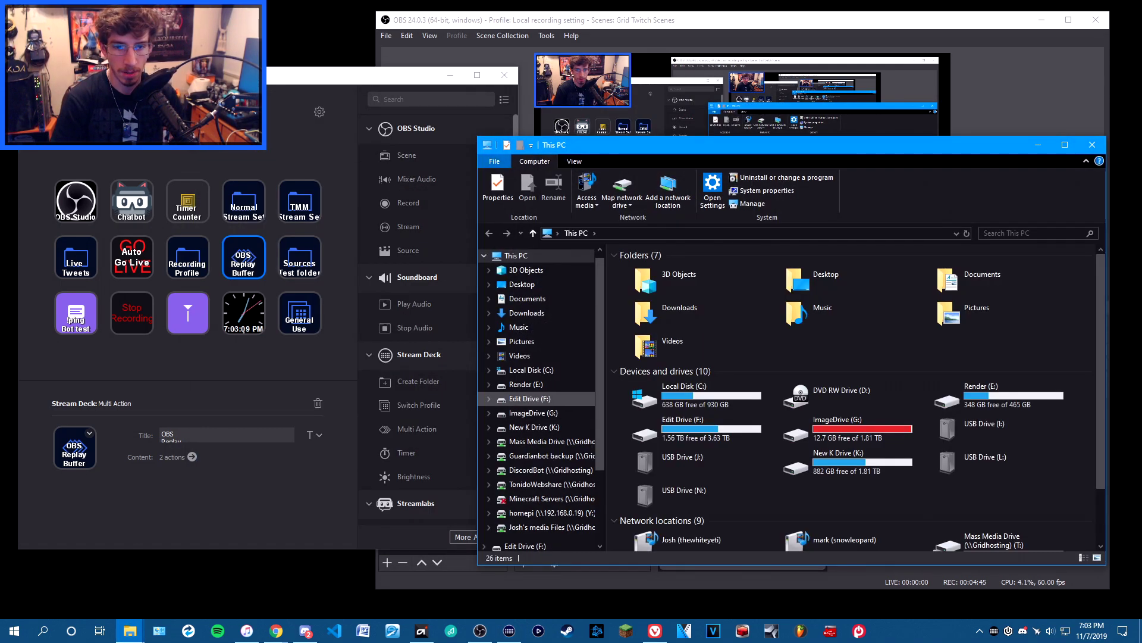
{"action": "left_click", "coordinate": [530, 398]}
{"action": "double_click", "coordinate": [690, 294]}
{"action": "scroll", "coordinate": [672, 433], "scroll_direction": "down", "scroll_amount": 1}
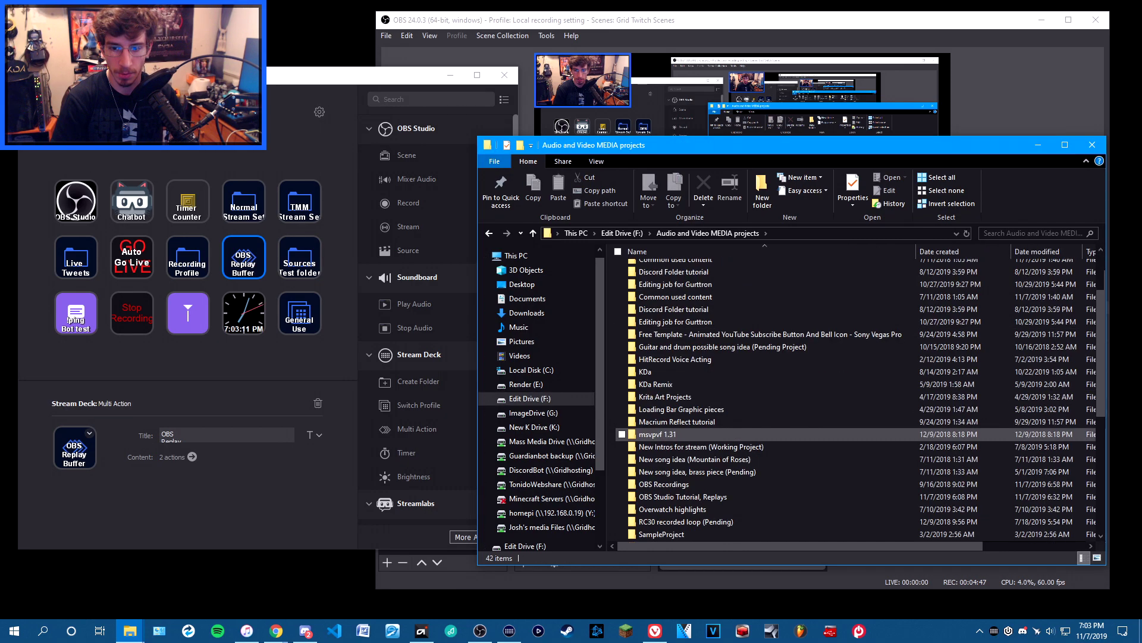
{"action": "double_click", "coordinate": [665, 409]}
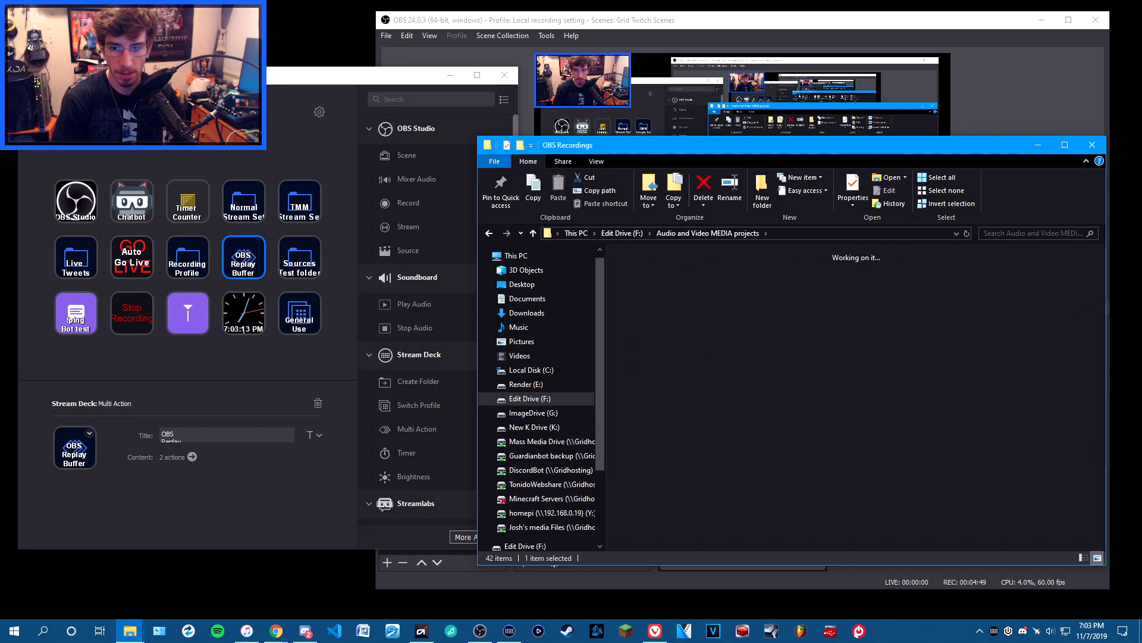
{"action": "left_click_drag", "start_coordinate": [773, 145], "coordinate": [510, 107]}
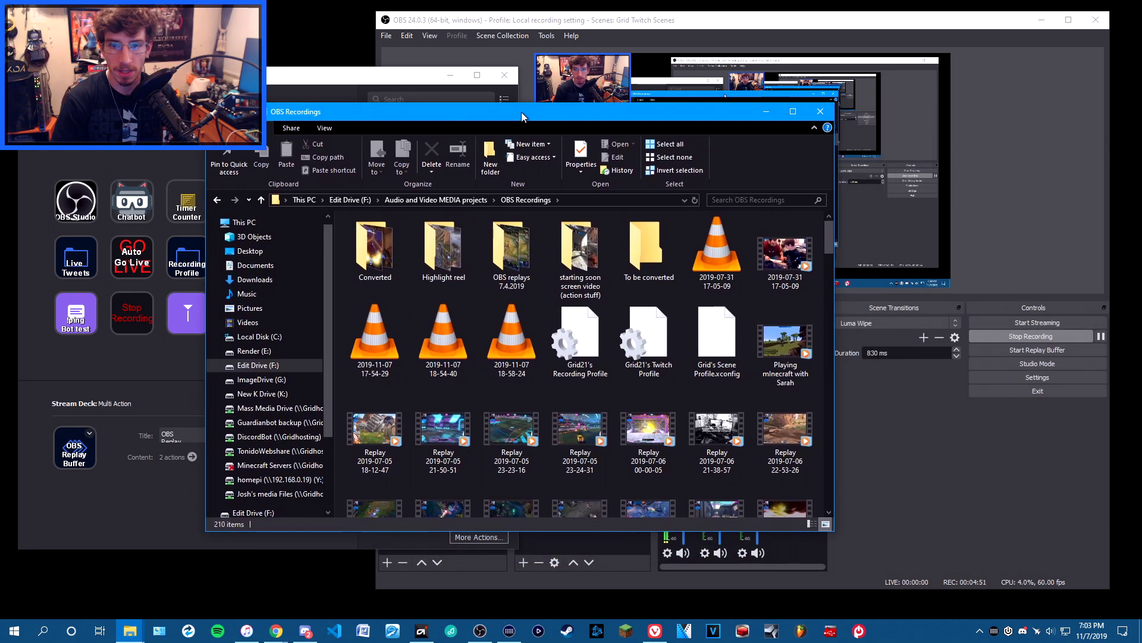
{"action": "scroll", "coordinate": [589, 374], "scroll_direction": "down", "scroll_amount": 5}
{"action": "scroll", "coordinate": [589, 375], "scroll_direction": "down", "scroll_amount": 5}
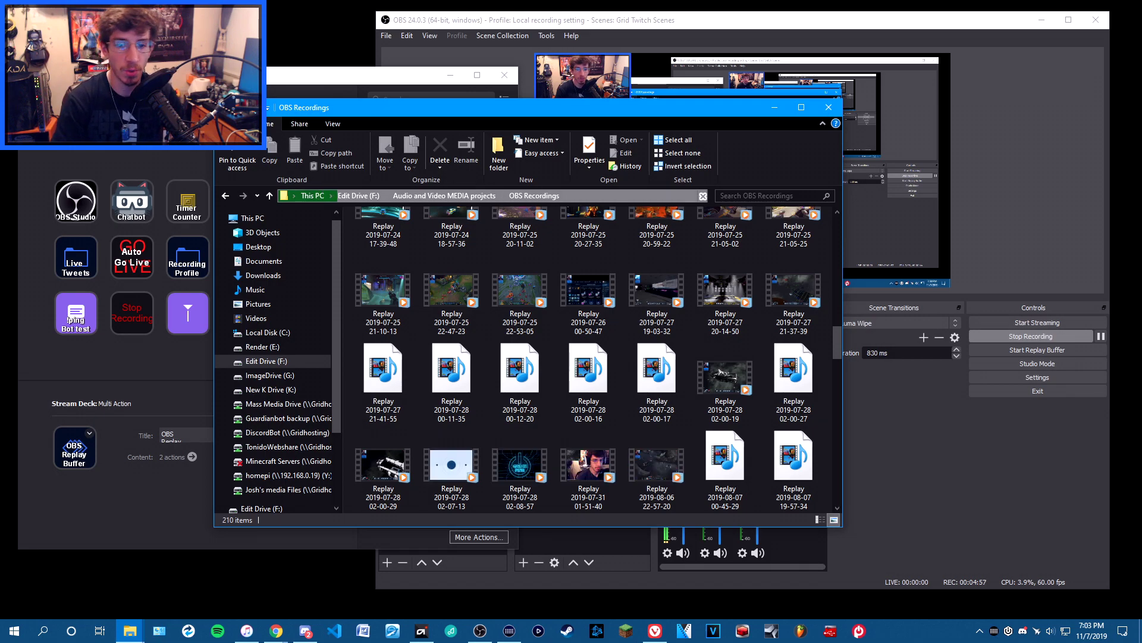
{"action": "scroll", "coordinate": [588, 375], "scroll_direction": "down", "scroll_amount": 3}
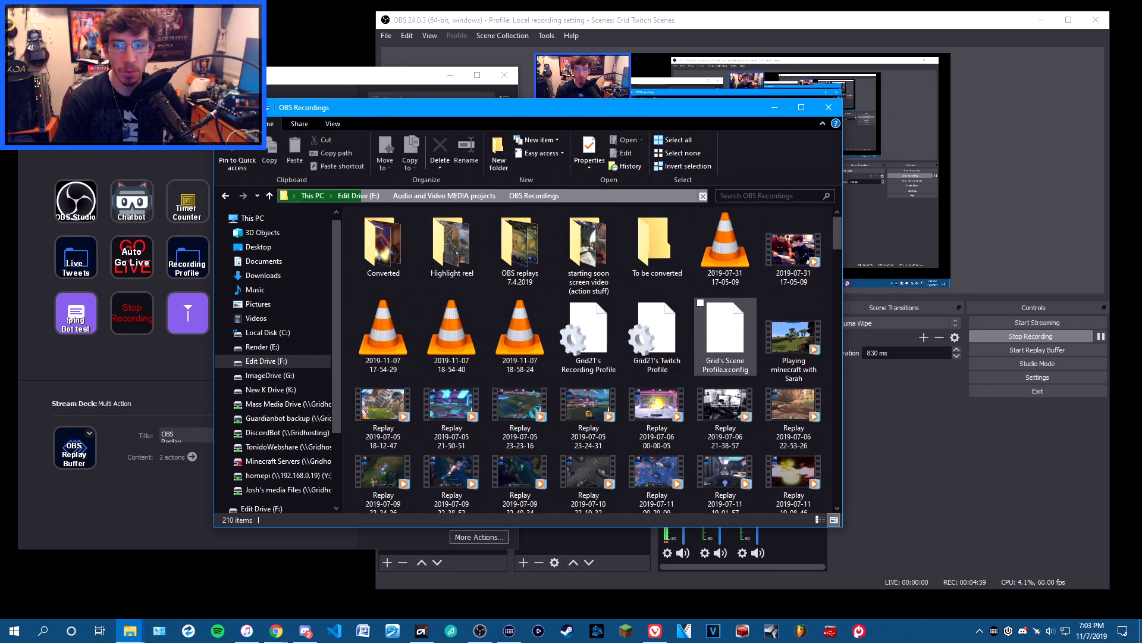
{"action": "key", "text": "alt+F4"}
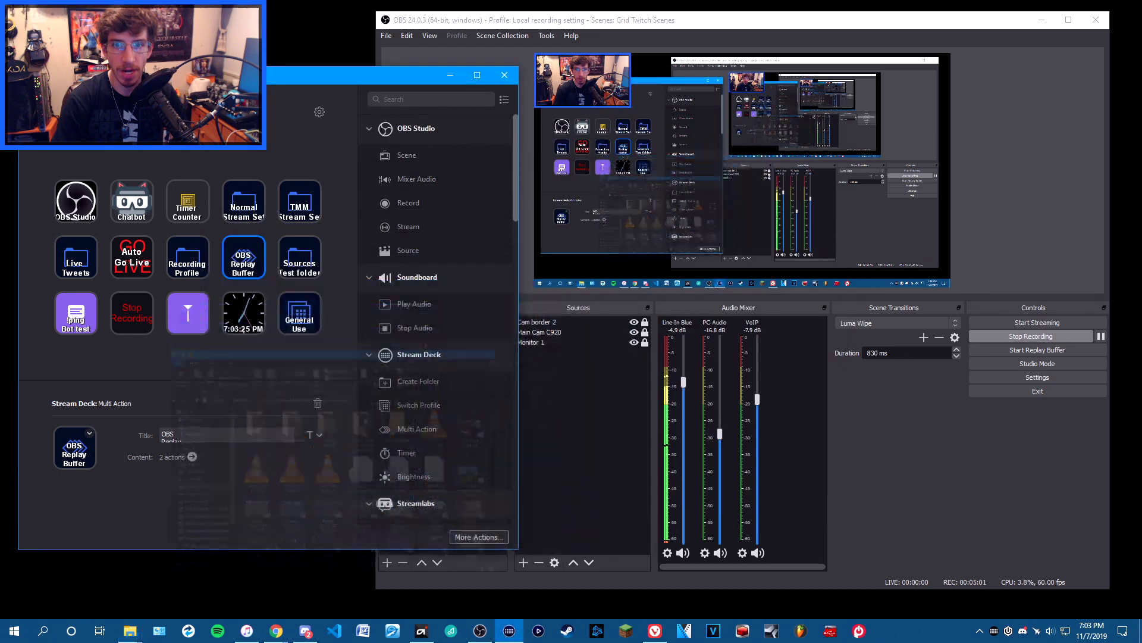